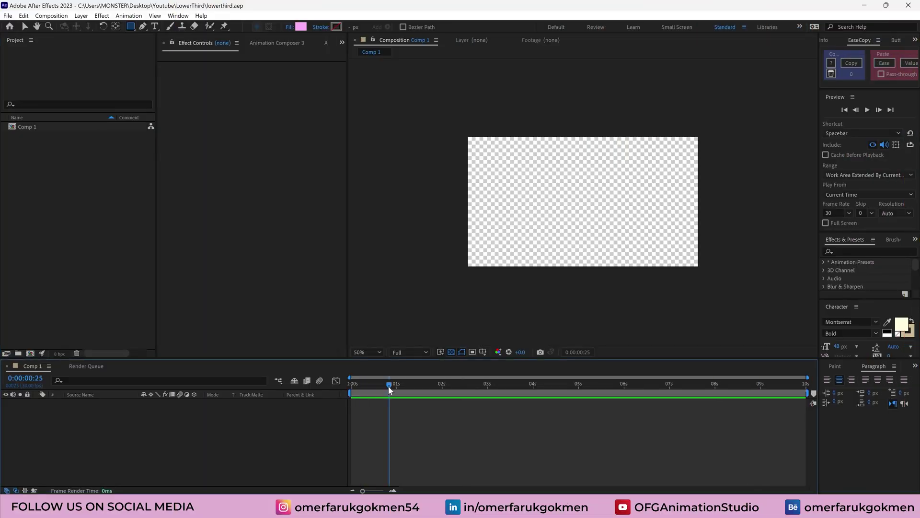
Rename Comp 1 to 'mani' in Composition Settings, keeping 1920×1080 at 30 fps
left_click(51, 16)
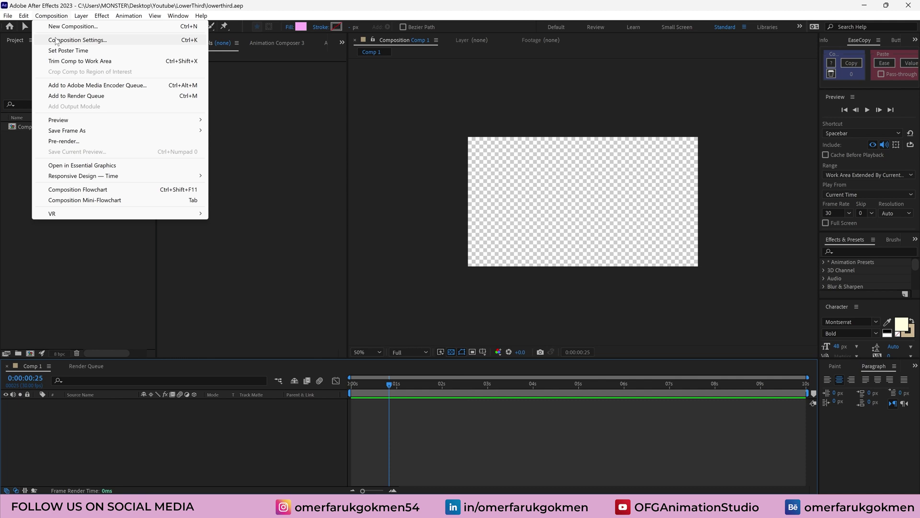
left_click(67, 38)
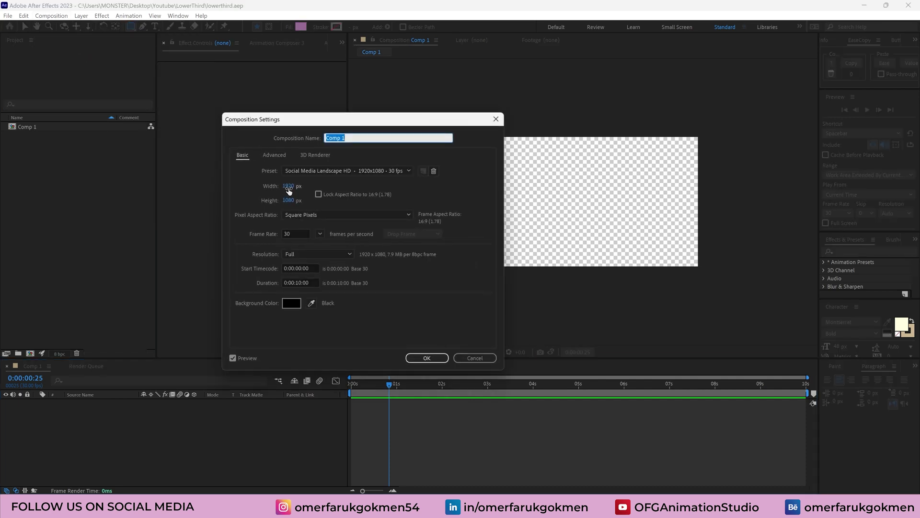
left_click(292, 235)
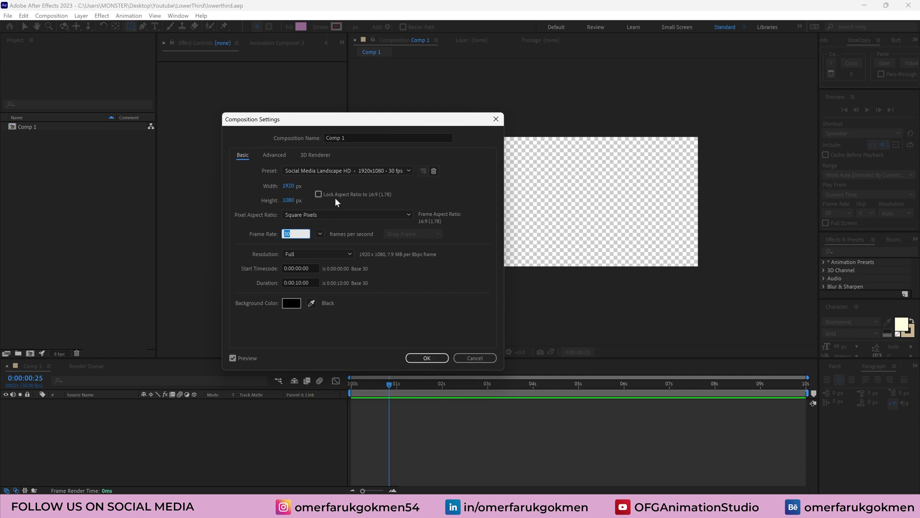
left_click(347, 139)
type("mani")
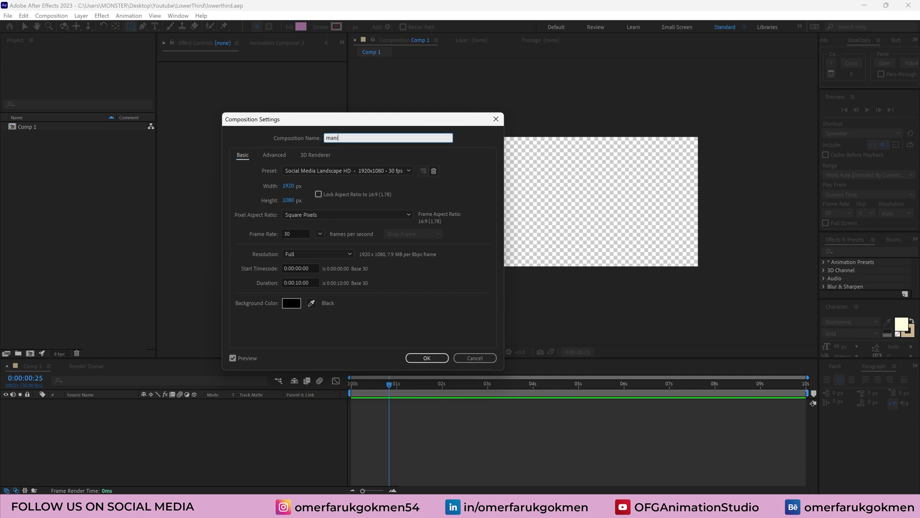
key("Return")
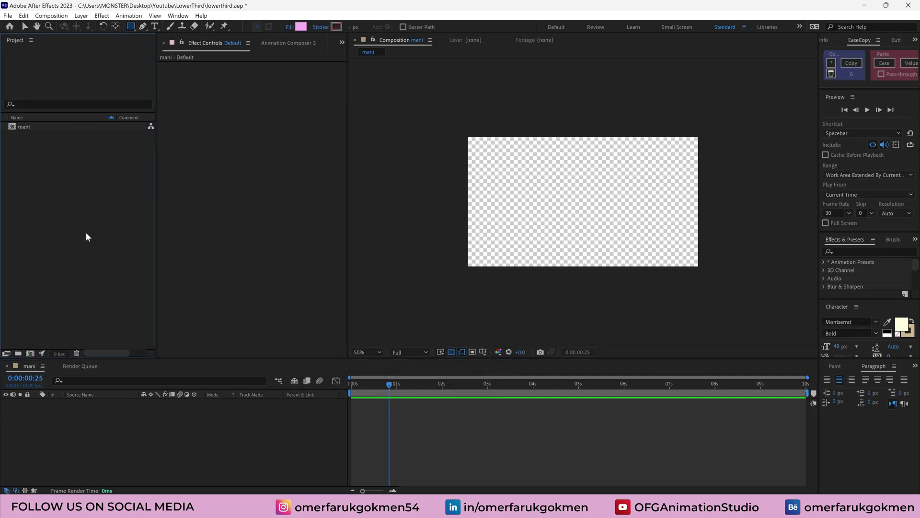
Import the CoolorPalette.png image from the LowerThird folder into the project
key("ctrl+i")
double_click(105, 140)
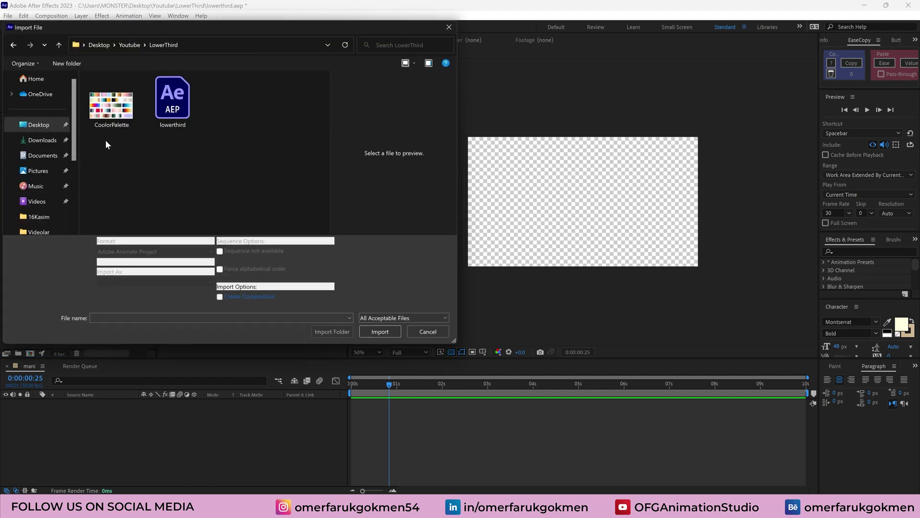
left_click(108, 121)
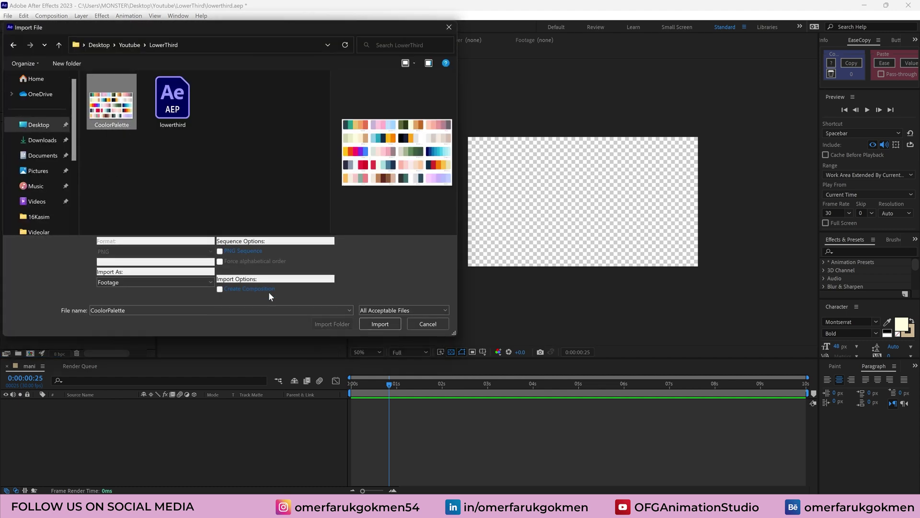
left_click(389, 324)
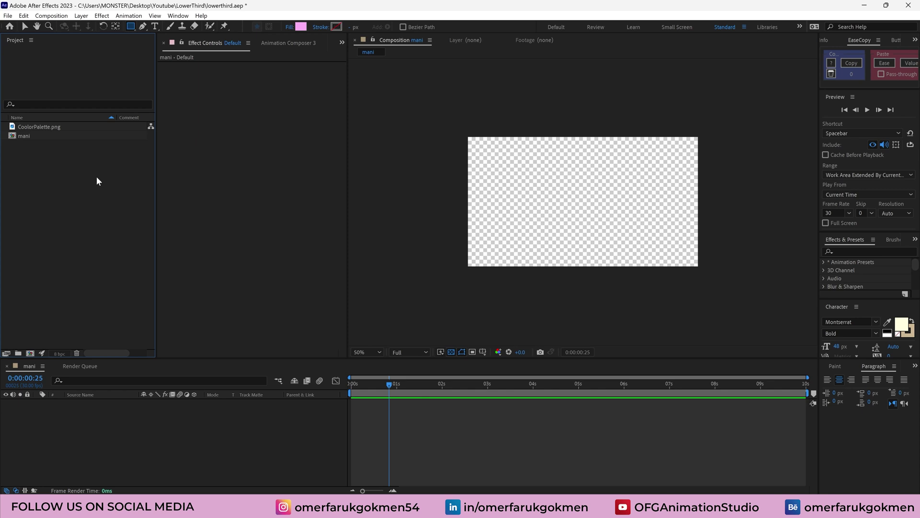
Add the palette to the mani comp, scale it to 31% and park it top-right
left_click_drag(102, 432, 103, 429)
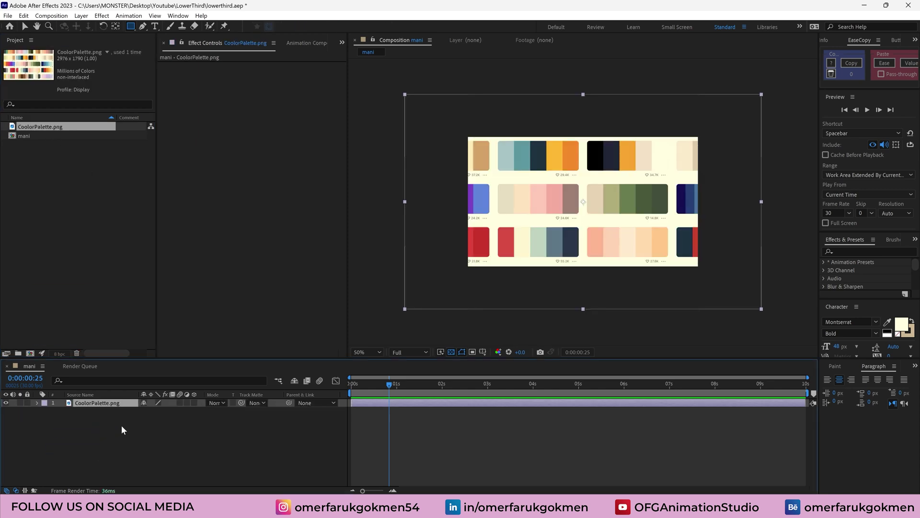
key("s")
left_click_drag(173, 414, 152, 417)
key("v")
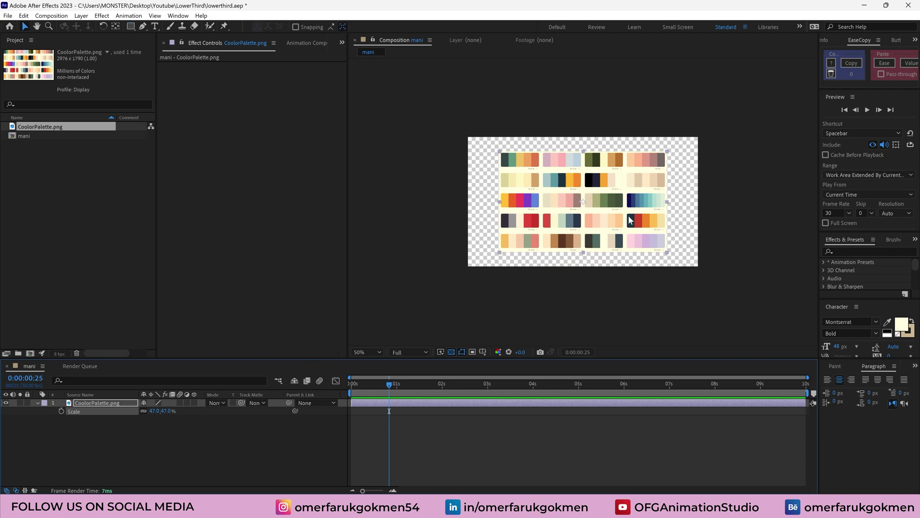
left_click_drag(629, 220, 651, 207)
left_click_drag(151, 420, 144, 421)
left_click_drag(633, 193, 669, 172)
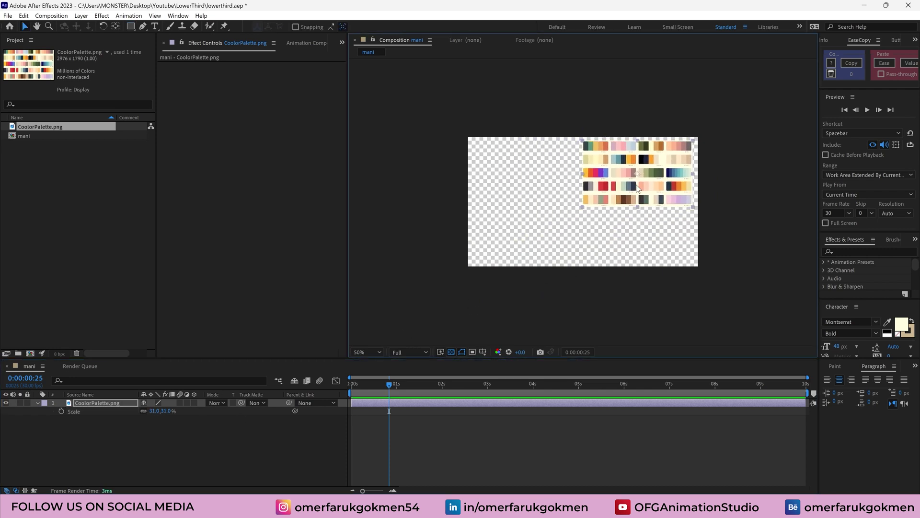
left_click(46, 411)
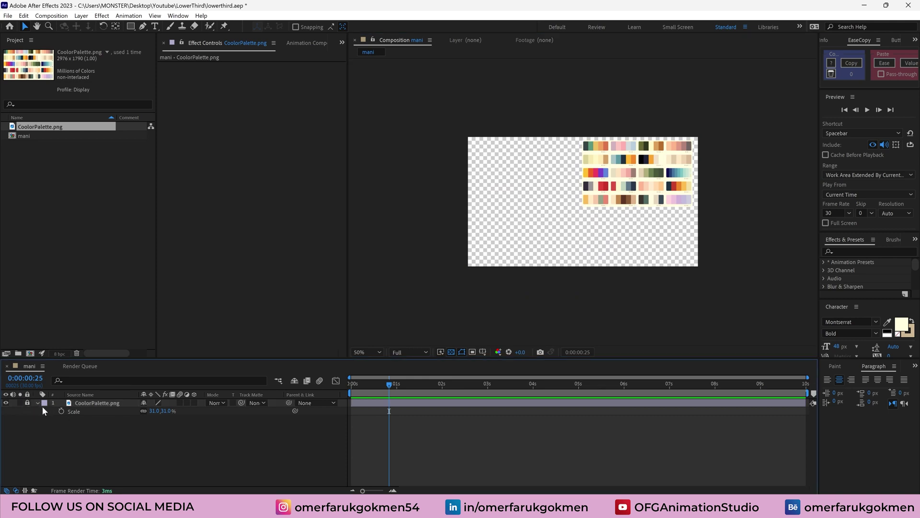
left_click(37, 404)
Draw a bottom-left rectangle bar filled with yellow #EAC46A sampled from the palette image
left_click(131, 26)
left_click(161, 30)
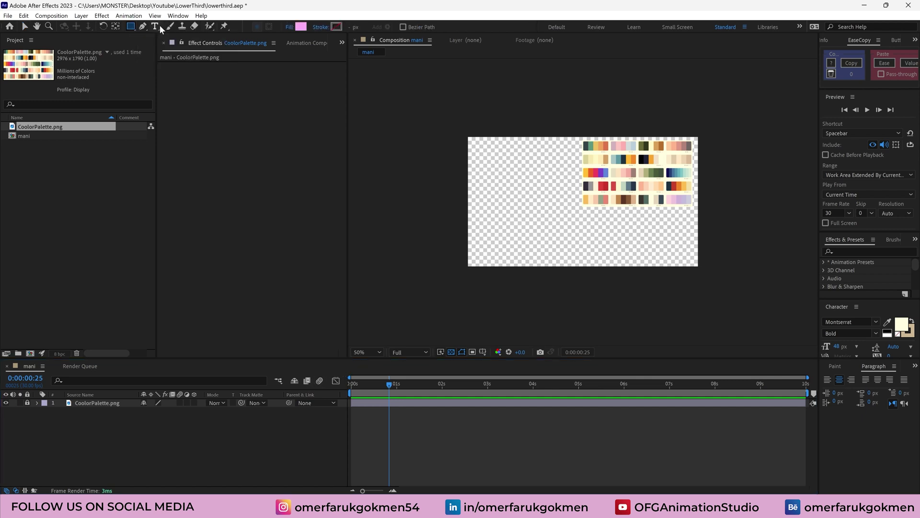
left_click(301, 27)
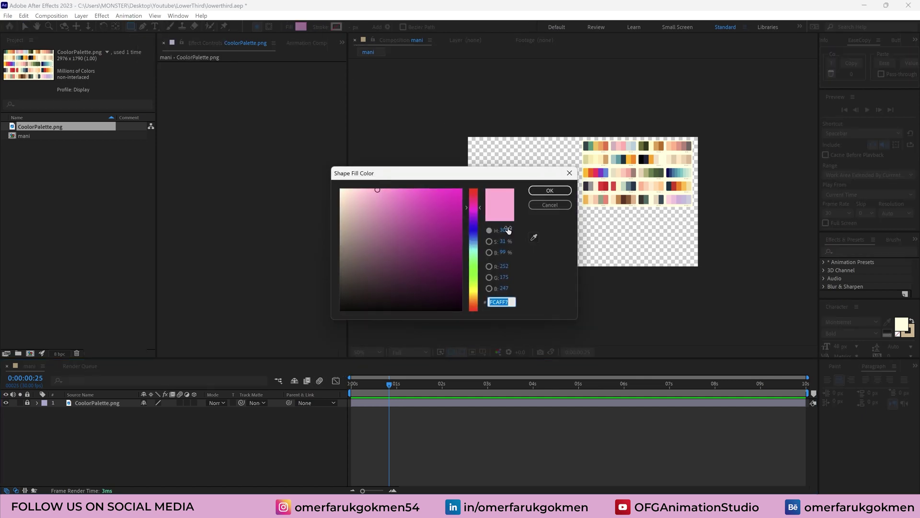
left_click(534, 238)
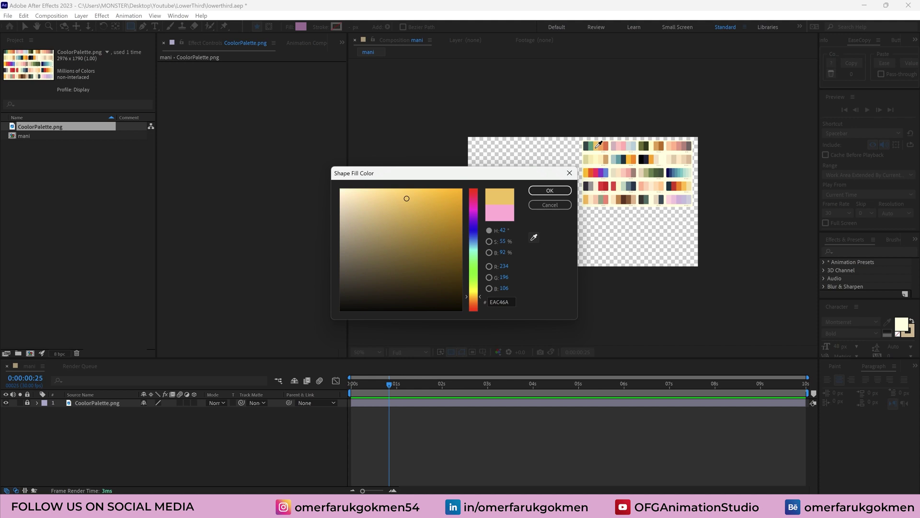
left_click(550, 190)
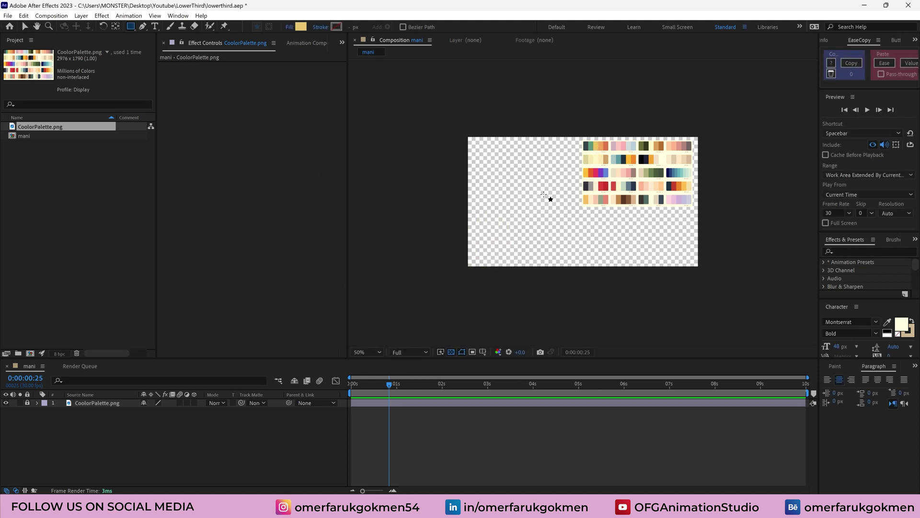
left_click_drag(491, 232, 580, 247)
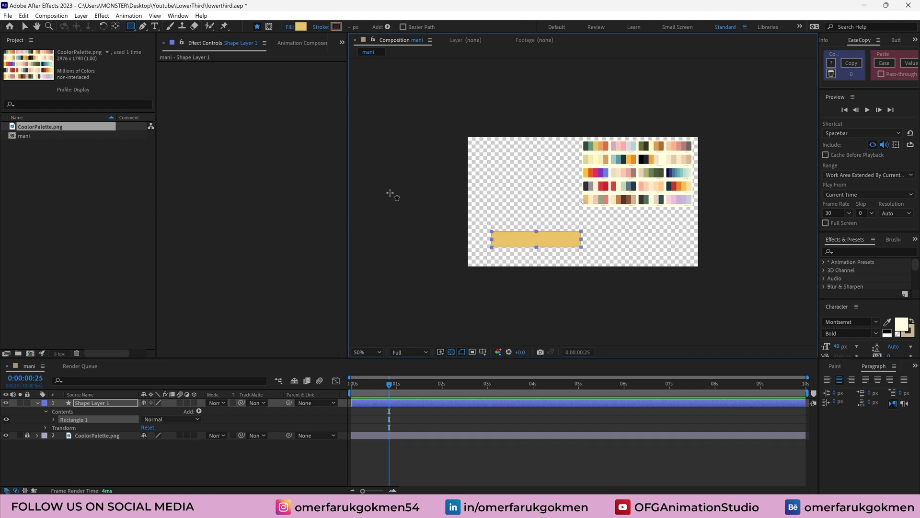
Rename Shape Layer 1 to 'rectangle'
left_click(117, 28)
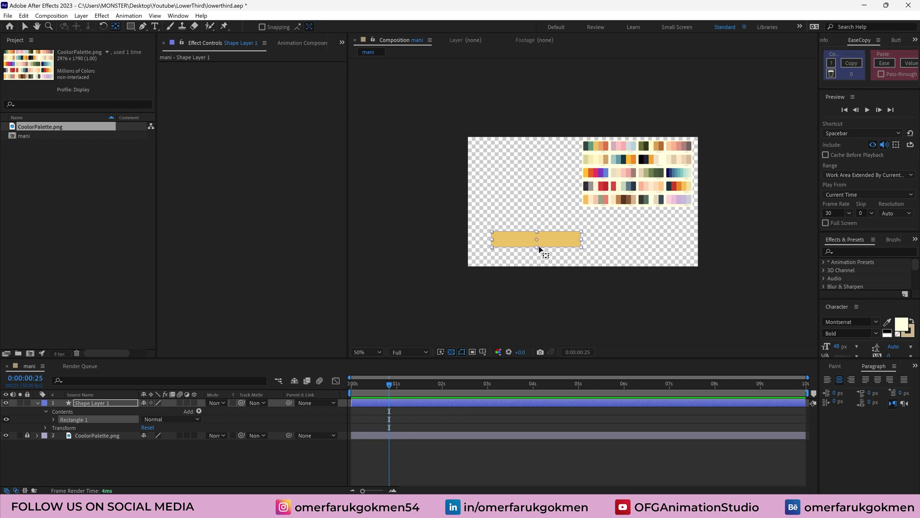
left_click(82, 401)
key("Return")
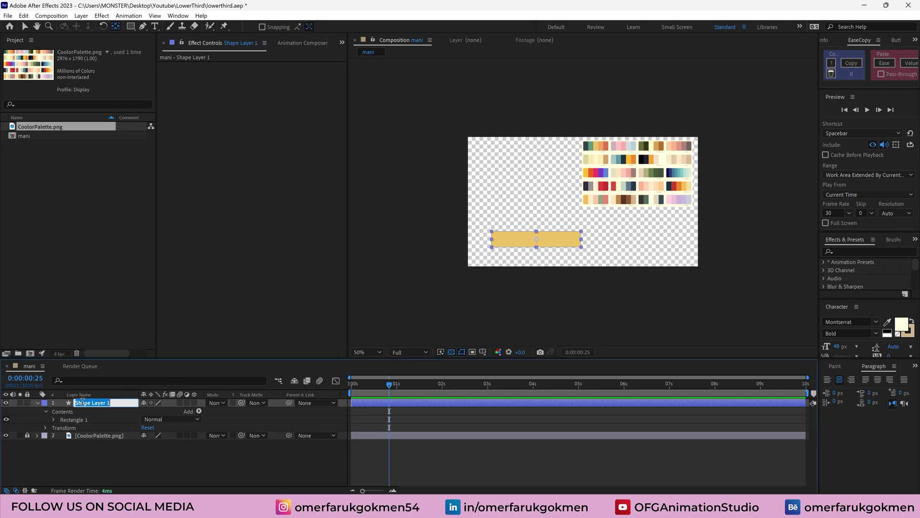
type("res")
key("Return")
Unlink the rectangle's width and height scale and reduce its vertical scale
key("s")
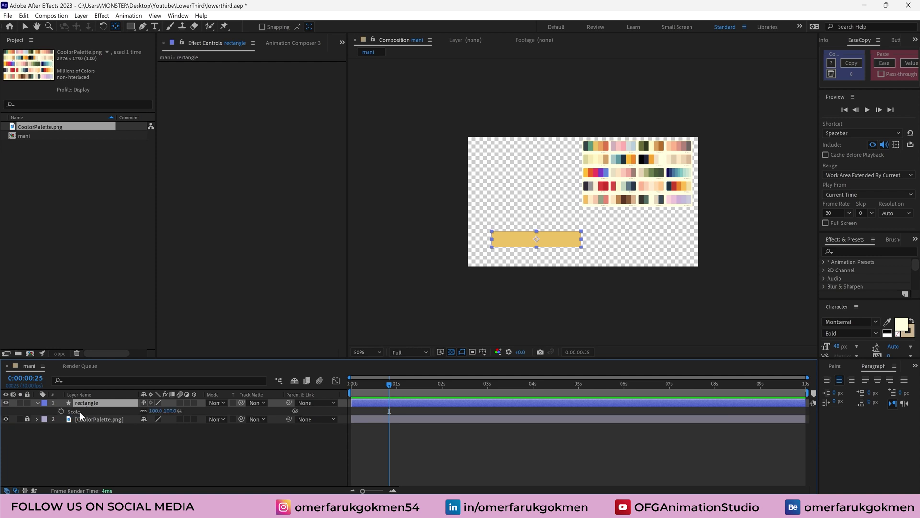
left_click(143, 411)
mouse_move(171, 410)
left_mouse_down()
mouse_move(154, 411)
mouse_move(170, 411)
left_mouse_up()
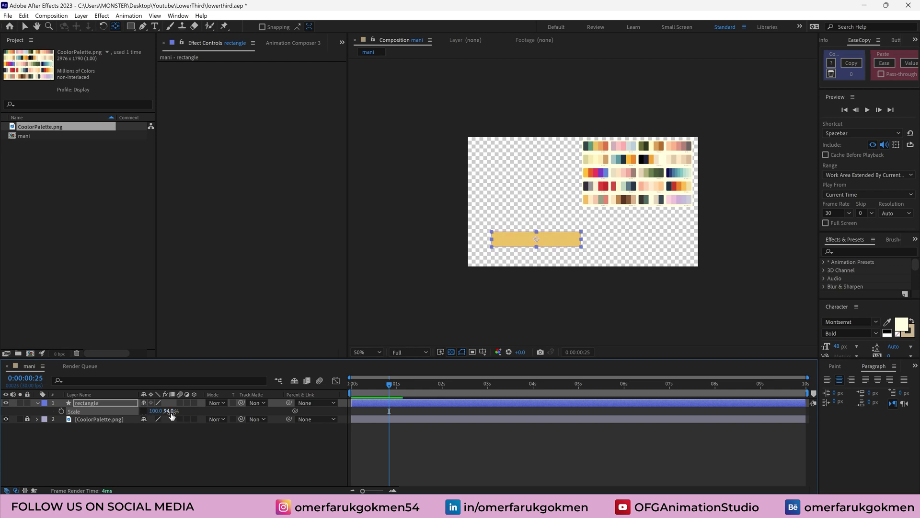
Flatten the bar to 0% vertical scale and set a Scale keyframe at 0 s
left_click(169, 411)
type("0")
key("Return")
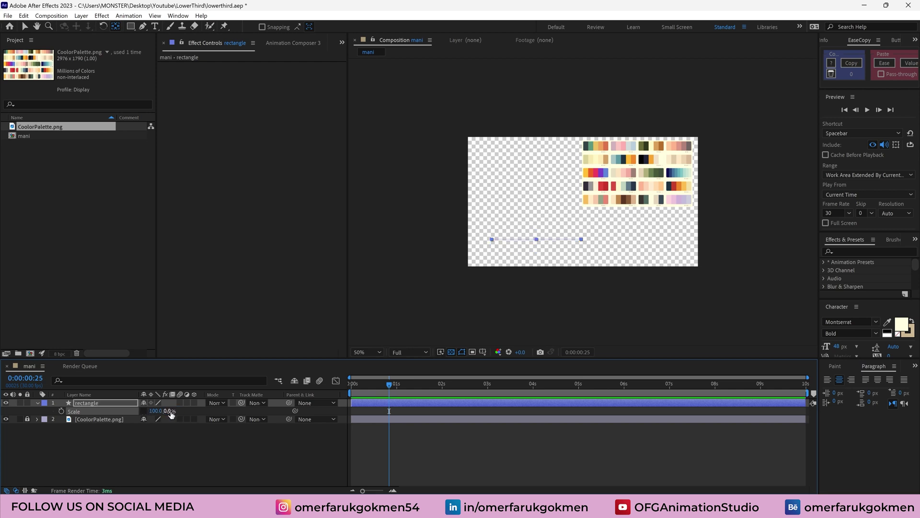
key("Home")
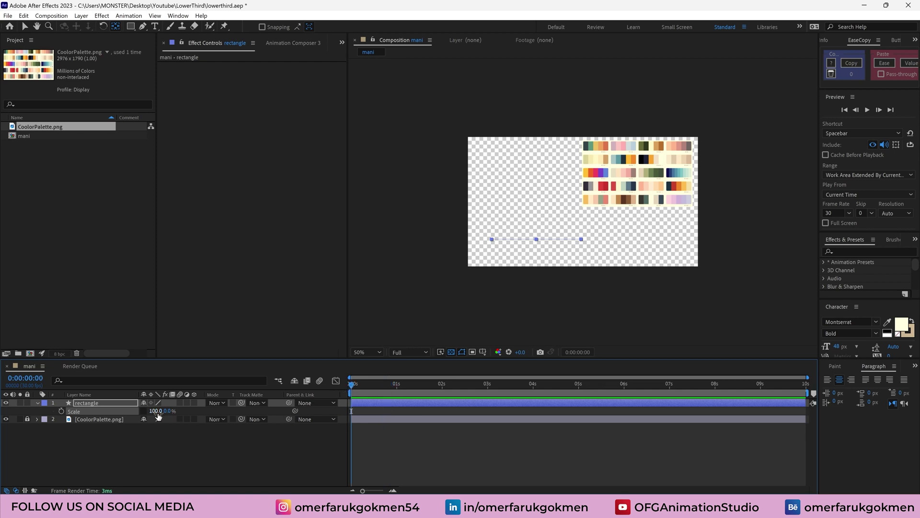
left_click(61, 411)
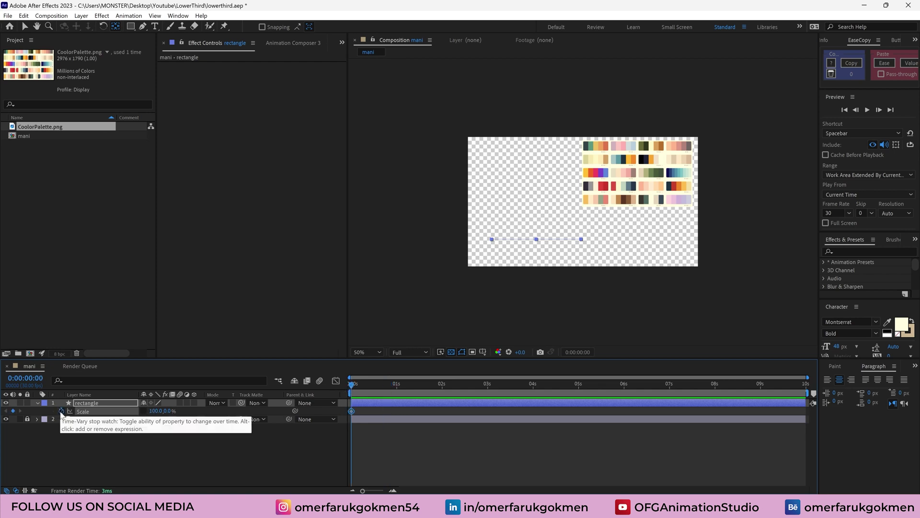
Add a 100% vertical Scale keyframe at 1 s and select both keyframes
left_click(387, 385)
left_click_drag(388, 387, 397, 387)
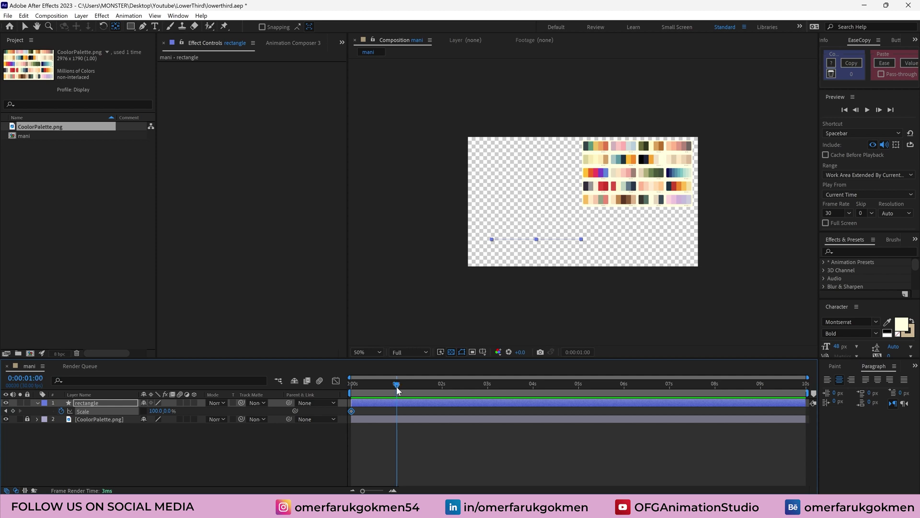
left_click(167, 412)
key("Return")
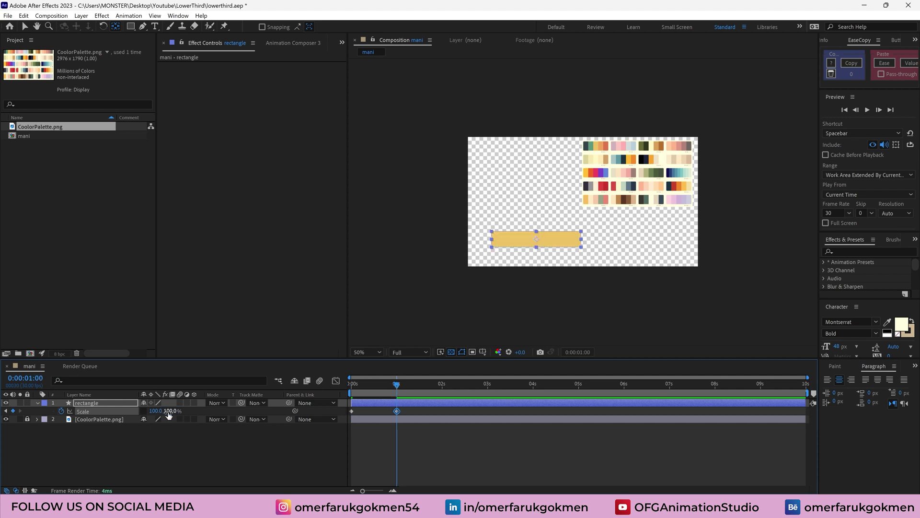
mouse_move(400, 388)
left_mouse_down()
mouse_move(341, 393)
mouse_move(387, 386)
left_mouse_up()
left_click_drag(346, 415, 407, 407)
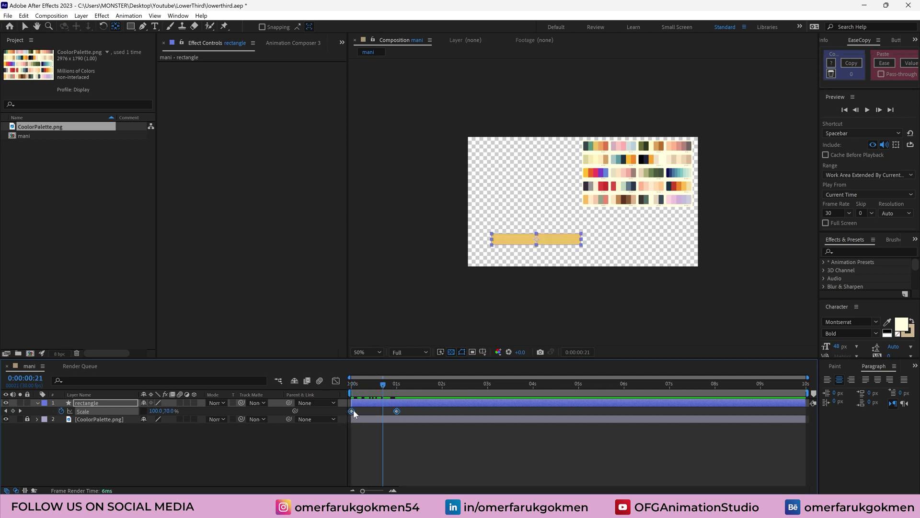
Apply Easy Ease to both Scale keyframes of the rectangle
right_click(352, 411)
mouse_move(415, 410)
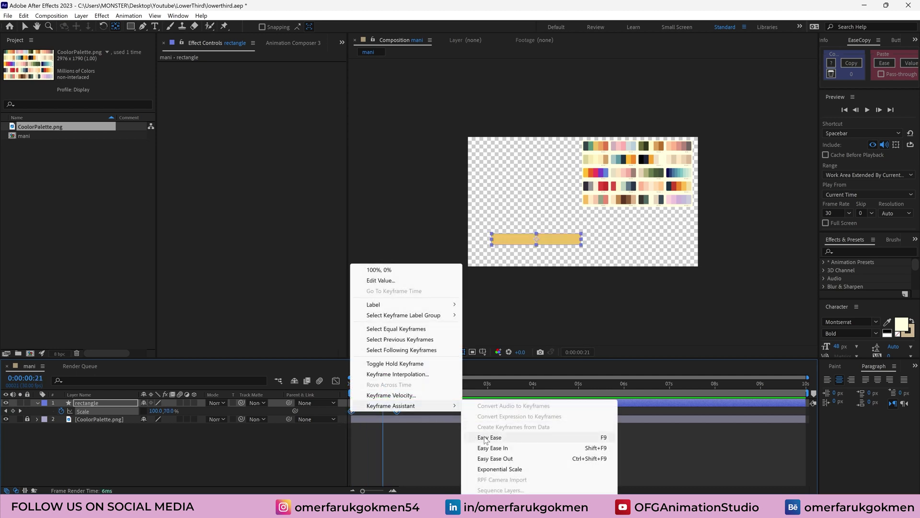
left_click(485, 438)
In the Graph Editor, raise the last Scale keyframe's incoming influence to 100%
left_click(336, 381)
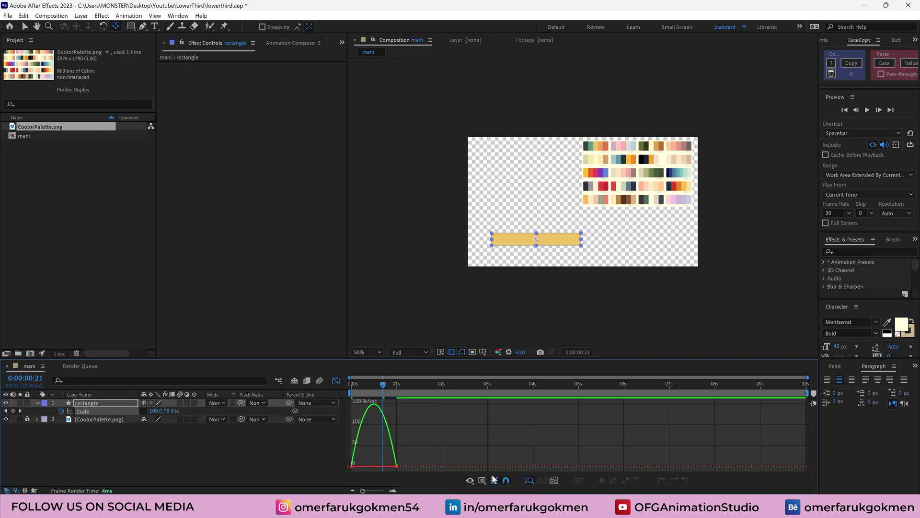
left_click(548, 481)
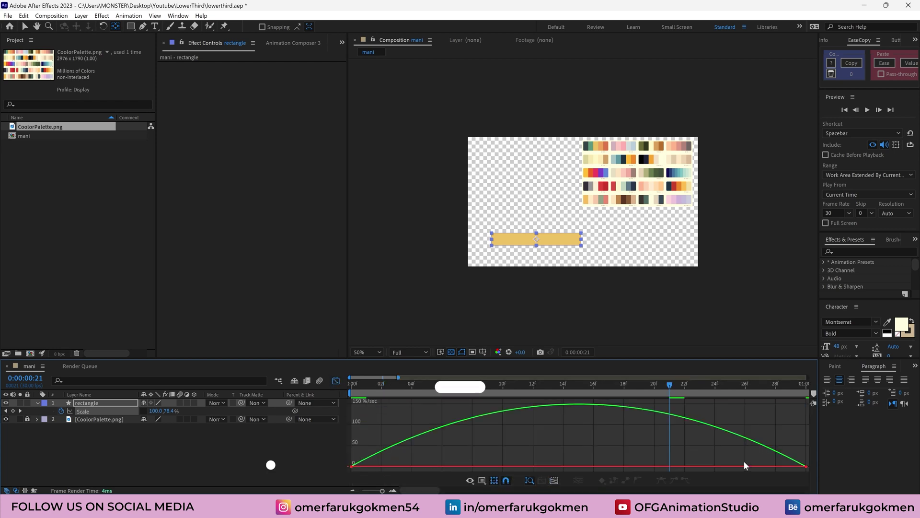
left_click_drag(732, 456, 795, 471)
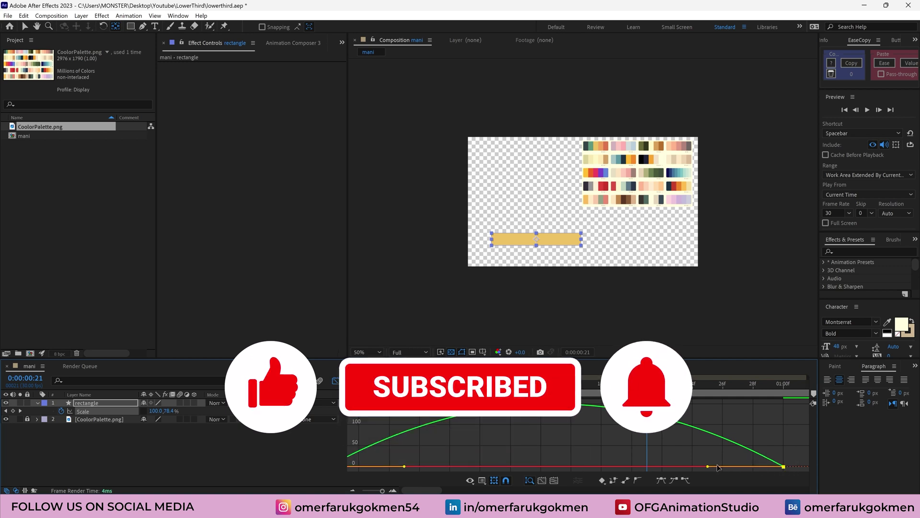
left_click_drag(717, 468, 580, 465)
left_click_drag(710, 467, 503, 468)
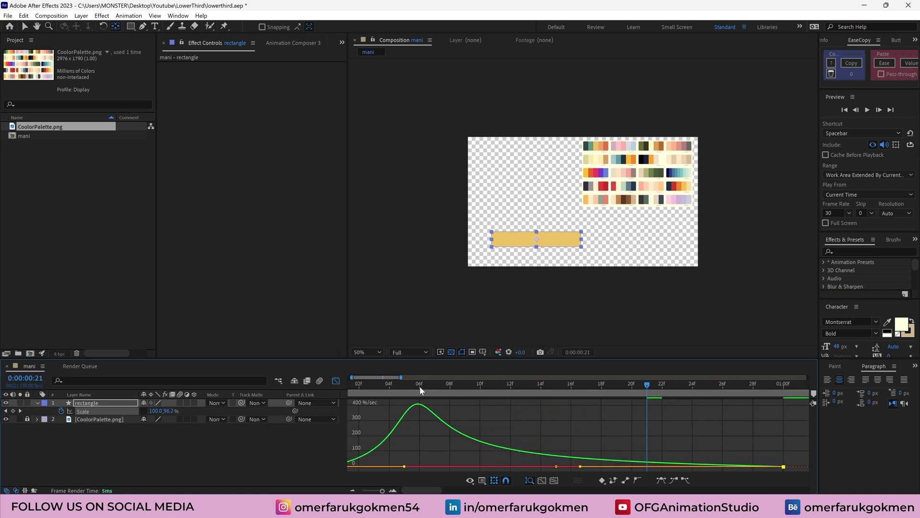
left_click_drag(420, 390, 387, 434)
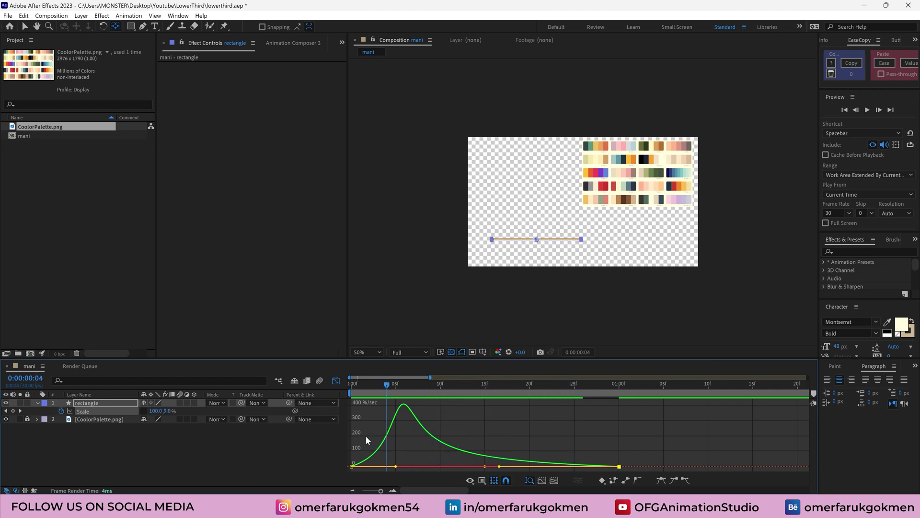
left_click(336, 380)
Preview the eased bar scale-in animation from the start
key("Home")
key("space")
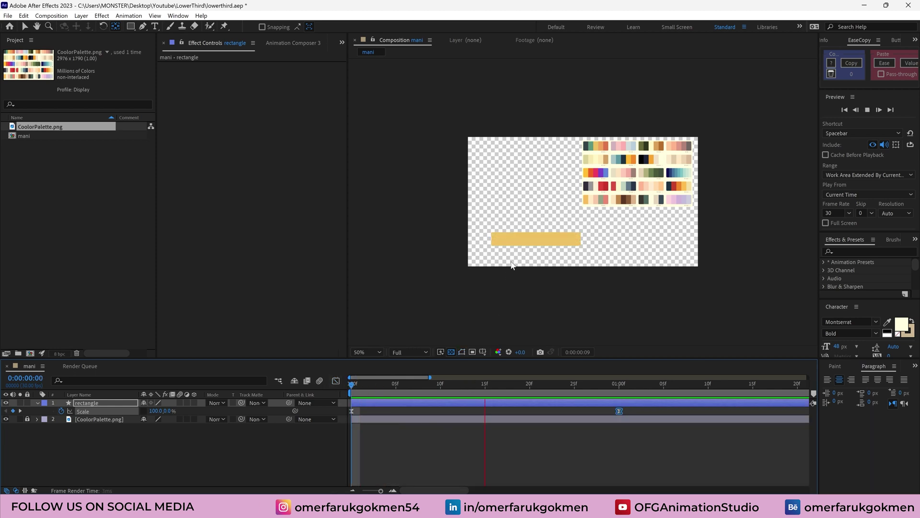
left_click(530, 243)
scroll(509, 400, "down", 2)
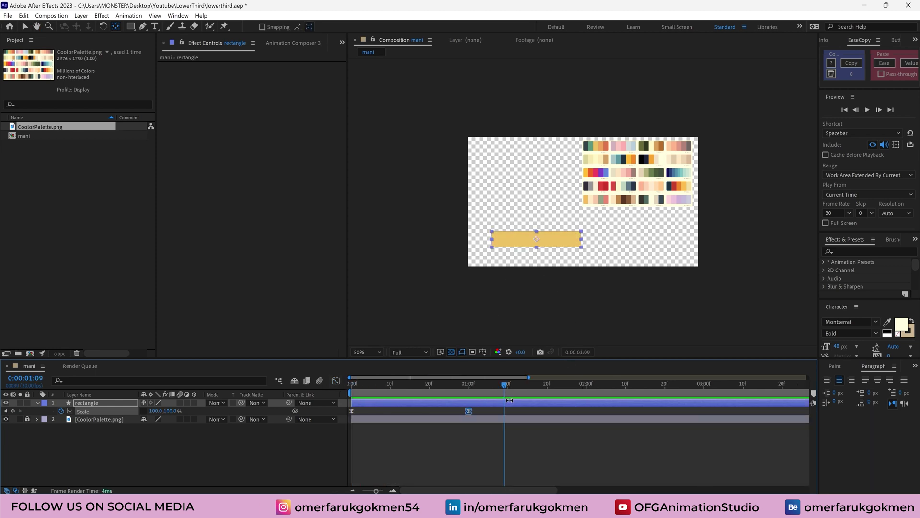
Duplicate the rectangle, shift rectangle 2 to start about 10 frames later, then duplicate again
left_click(220, 444)
left_click(527, 239)
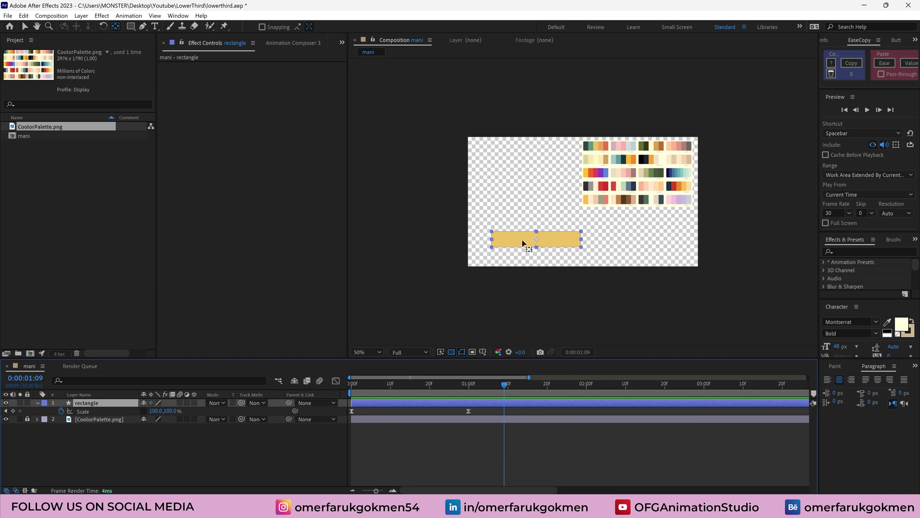
left_click(80, 448)
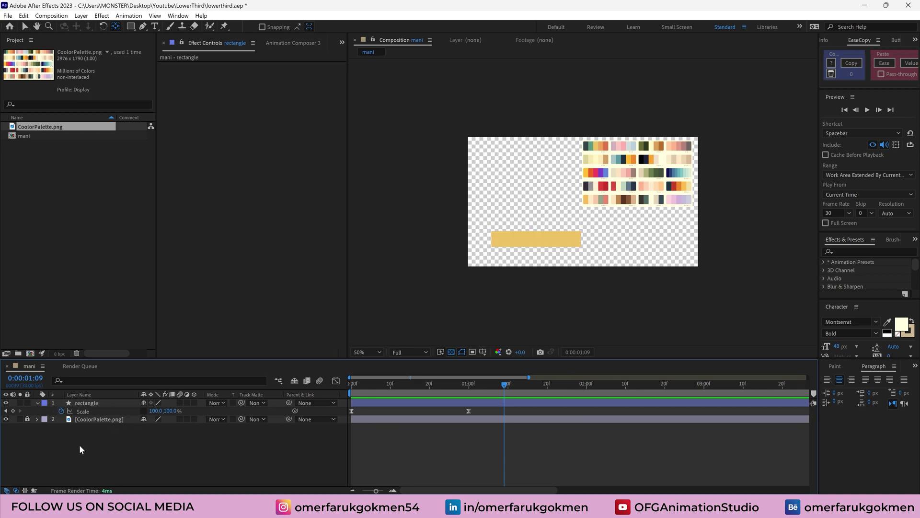
left_click(83, 402)
key("ctrl+d")
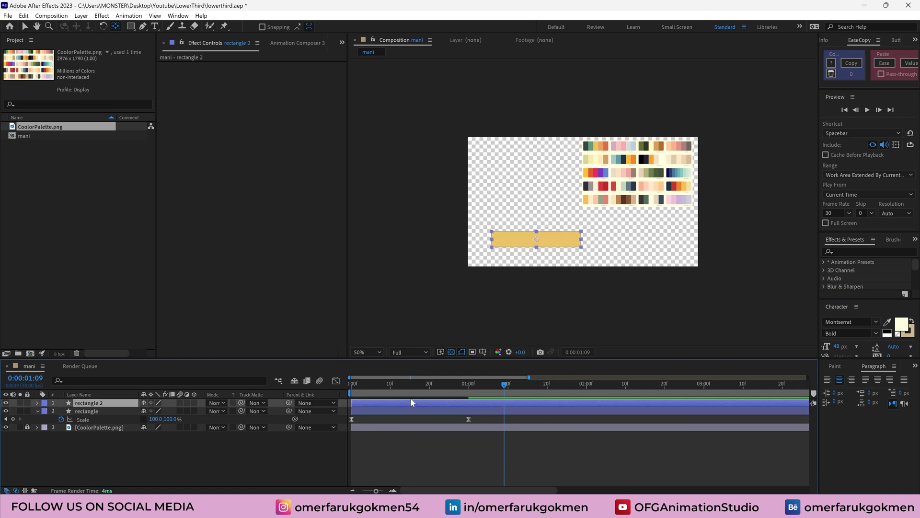
key("v")
left_click_drag(368, 404, 438, 390)
key("ctrl+d")
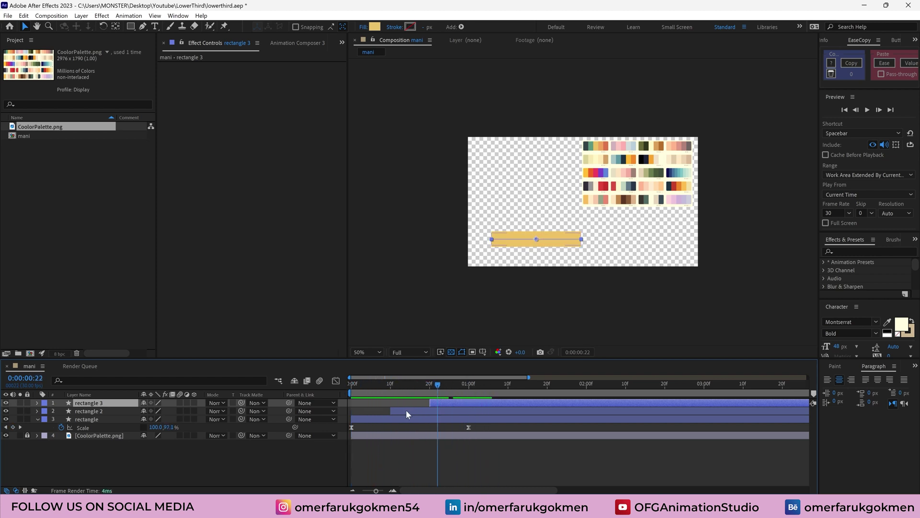
Fill rectangle 2 with an orange sampled from the palette image
left_click(406, 409)
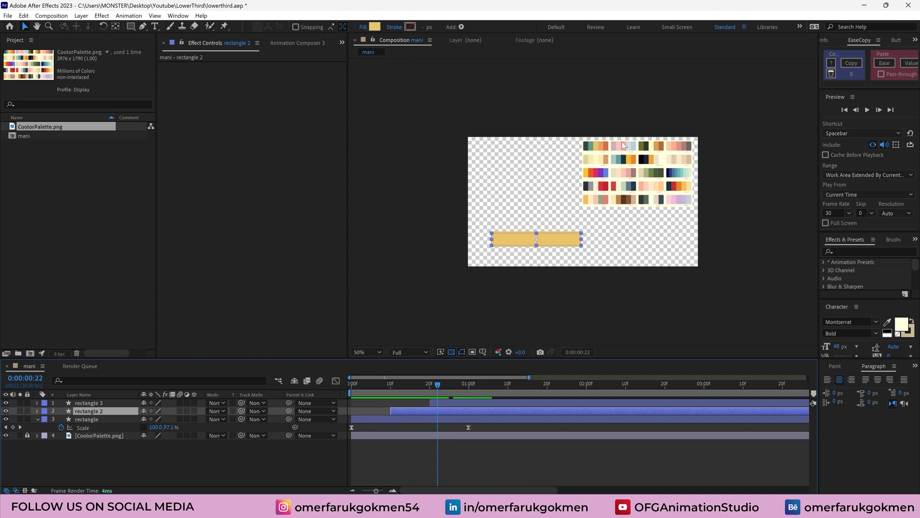
left_click(373, 28)
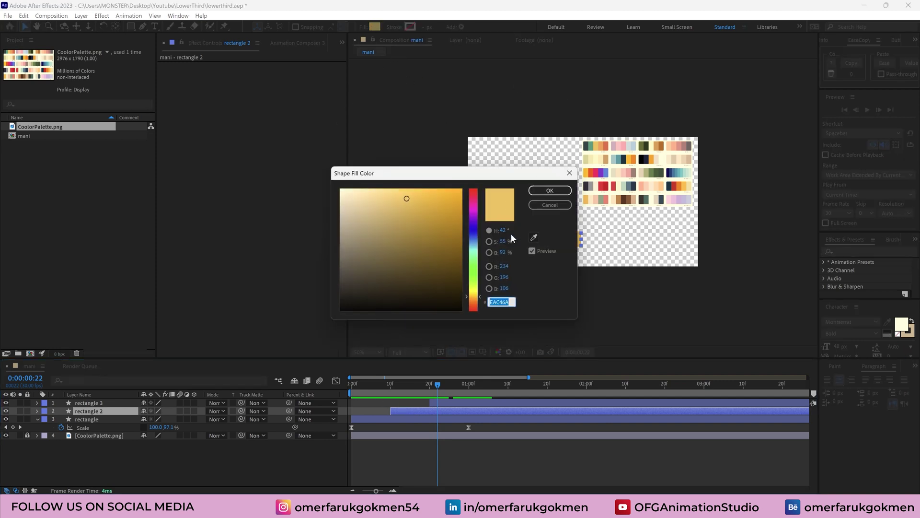
left_click(534, 238)
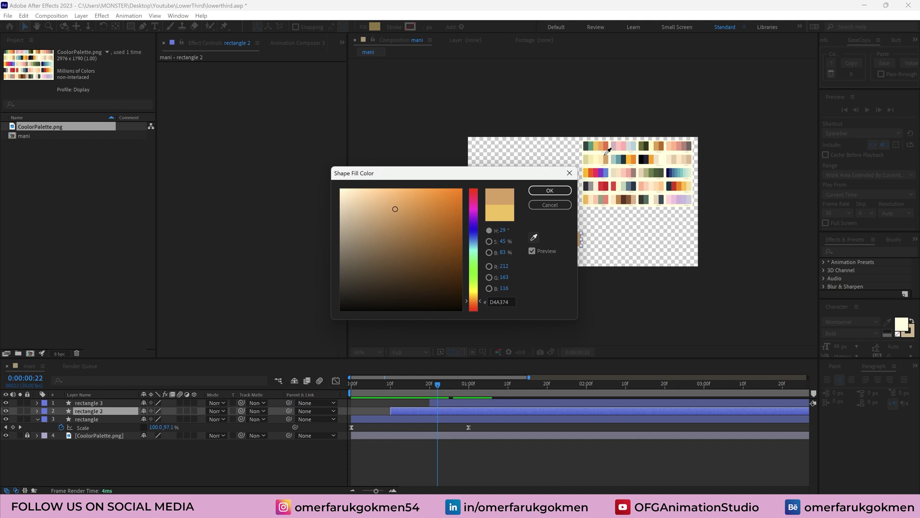
left_click(550, 190)
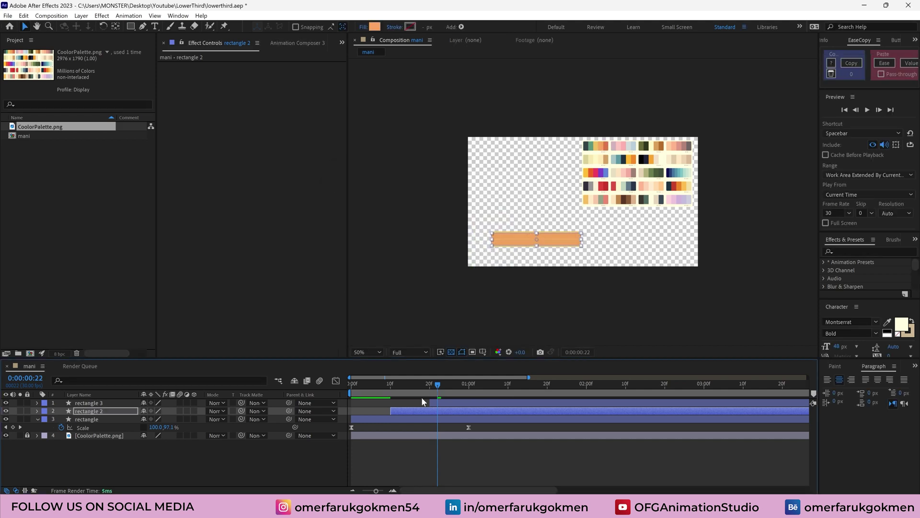
Fill rectangle 3 with coral-red #E76F51 from the palette and scrub through the bars
left_click(440, 403)
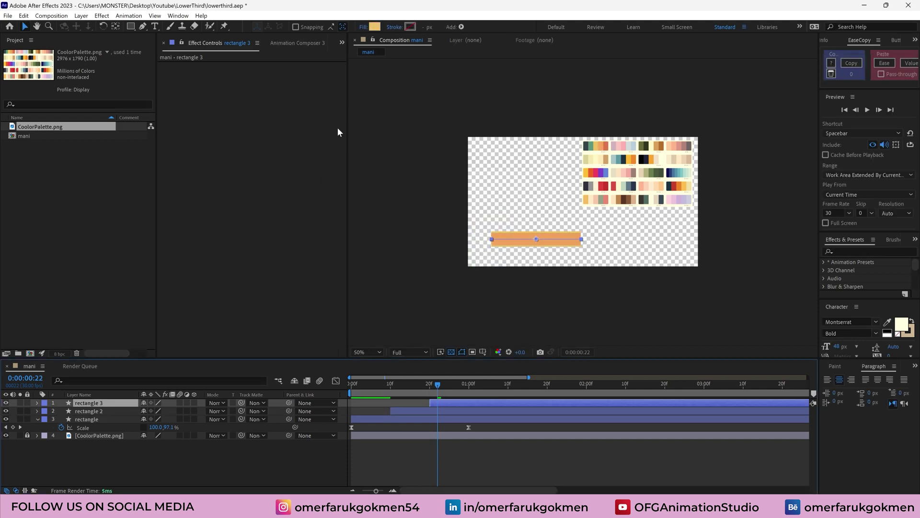
left_click(375, 27)
left_click(531, 238)
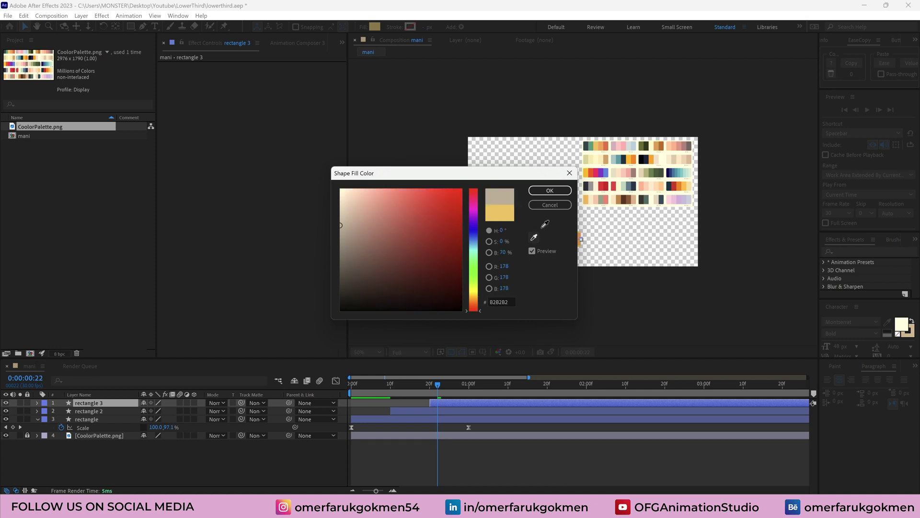
left_click(609, 141)
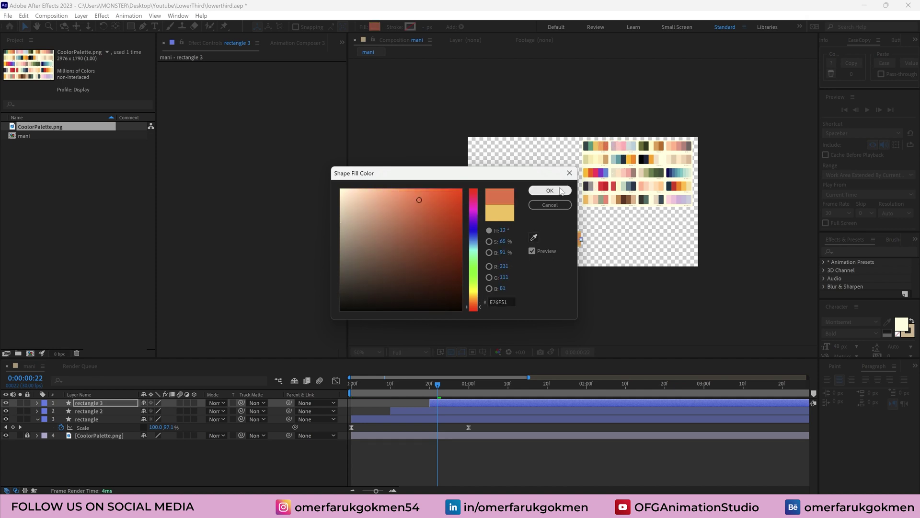
left_click(550, 190)
left_click(367, 384)
left_click_drag(369, 384, 481, 389)
left_click(37, 420)
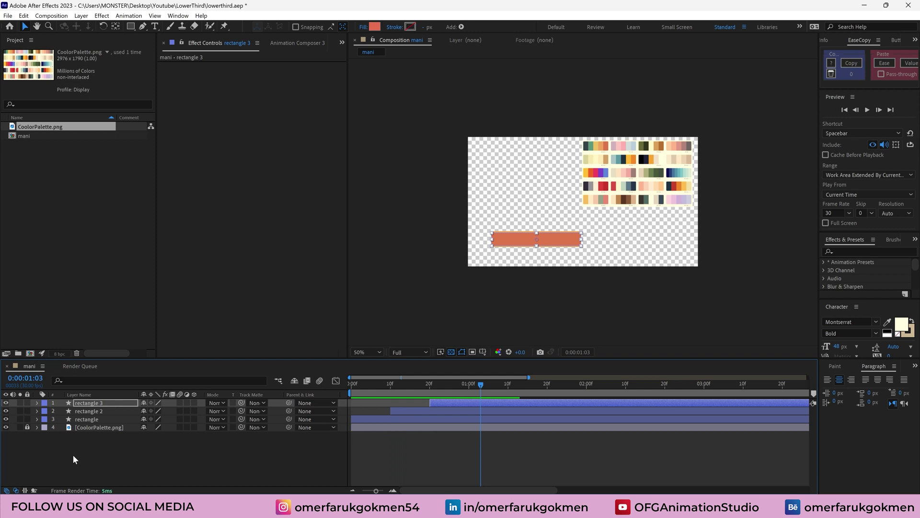
Create a text layer with the person's name in capital letters above the bars
left_click(72, 450)
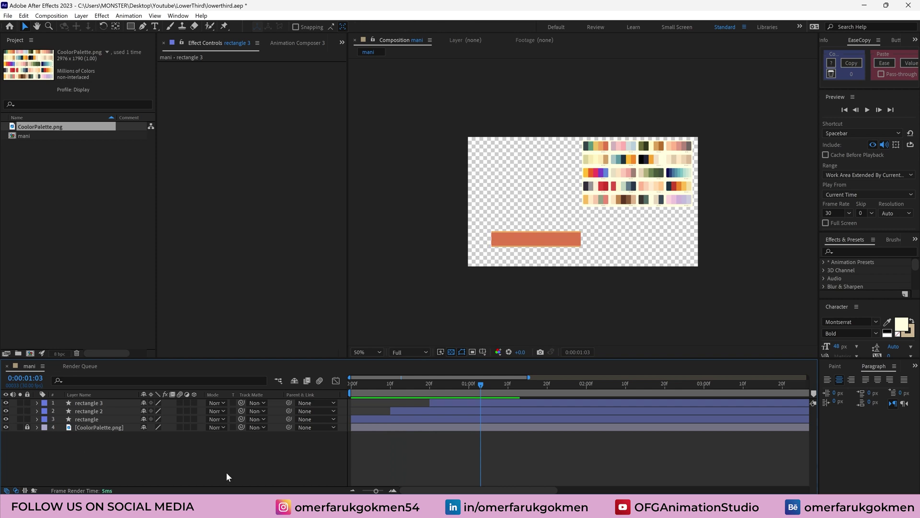
left_click(155, 27)
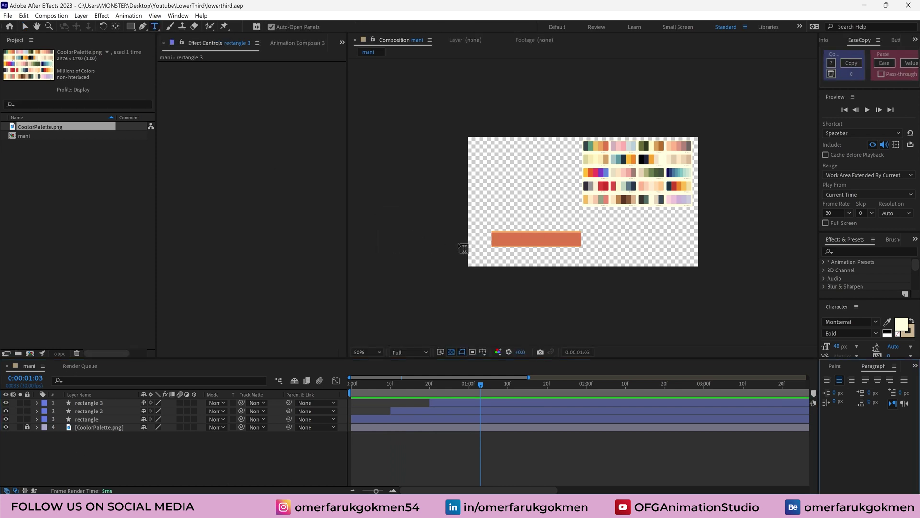
left_click(509, 212)
key("Caps_Lock")
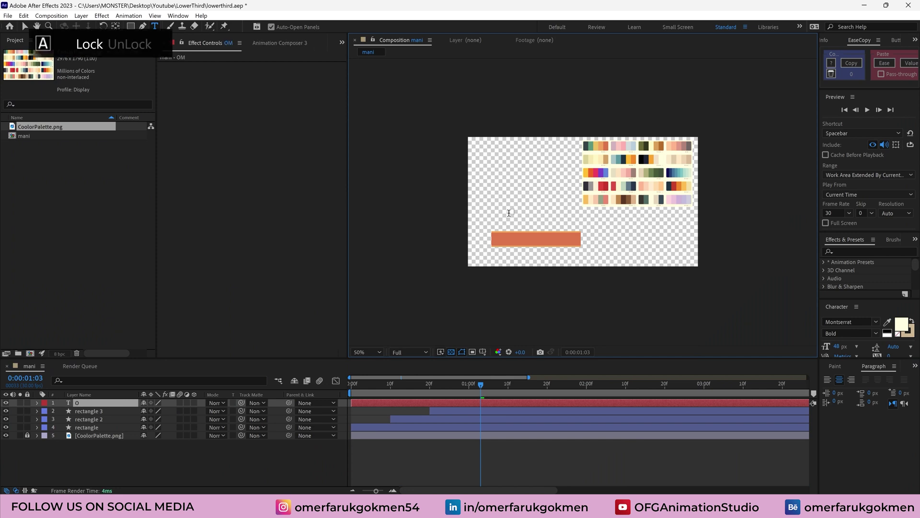
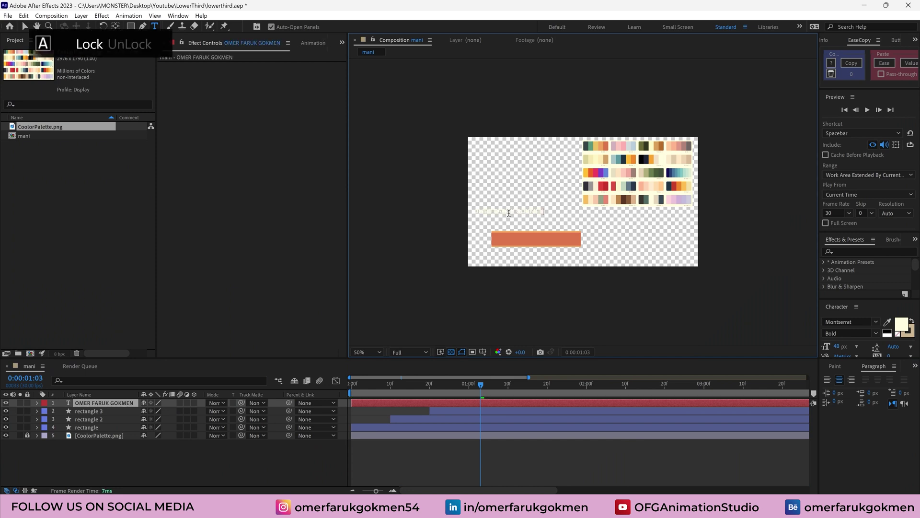
left_click(93, 404)
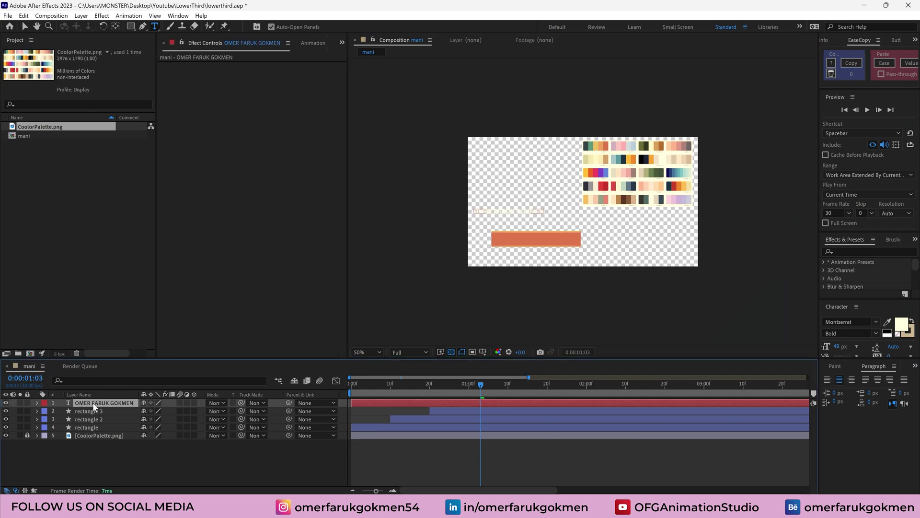
Scale the name title to 87% and move it onto the red-orange bar
key("s")
left_click(154, 411)
type("87")
key("Return")
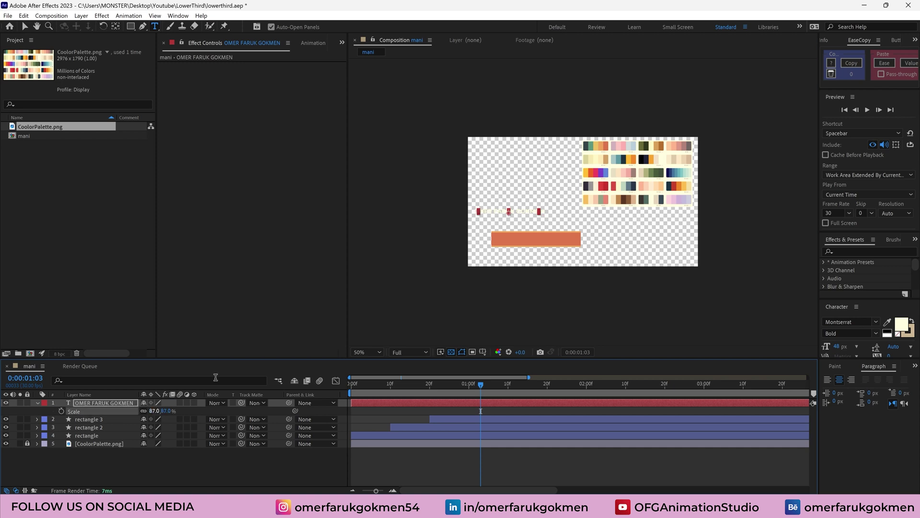
key("v")
left_click_drag(523, 214, 545, 238)
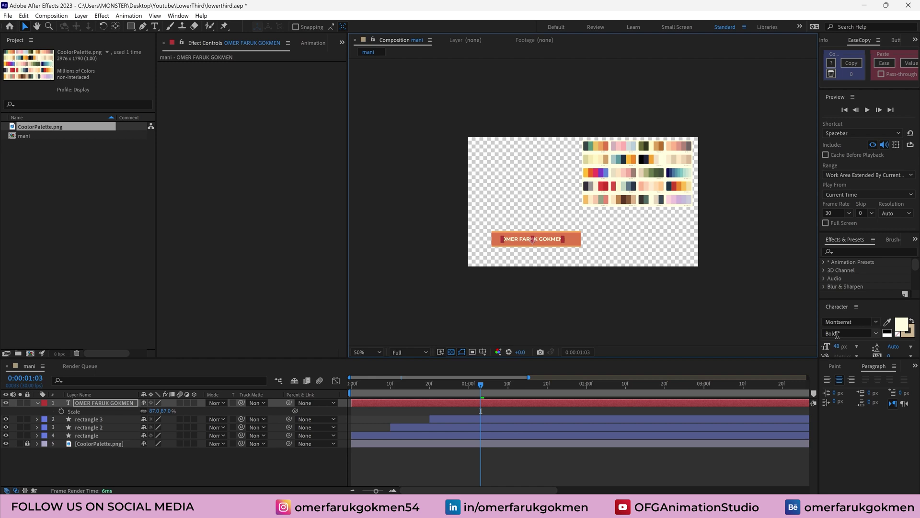
Enlarge the name's font size to about 59 px and nudge it right on the bar
left_click_drag(837, 346, 841, 346)
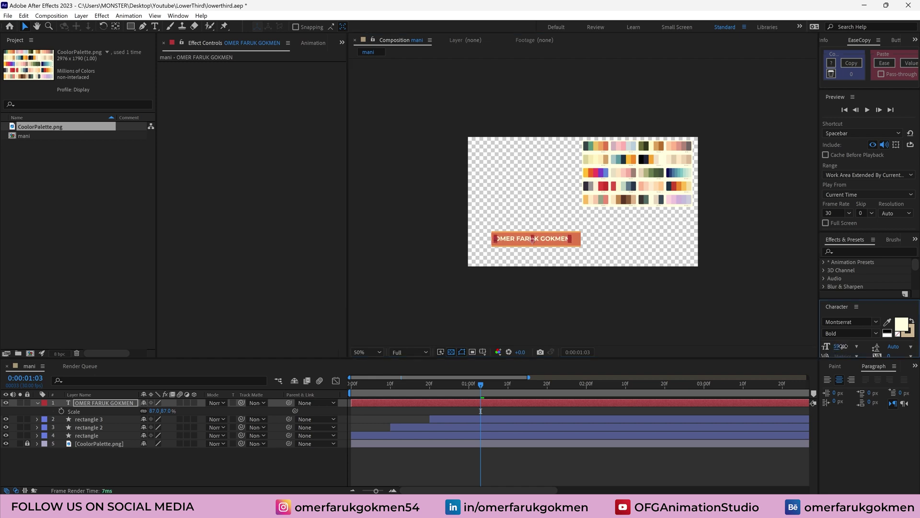
left_click_drag(554, 241, 556, 242)
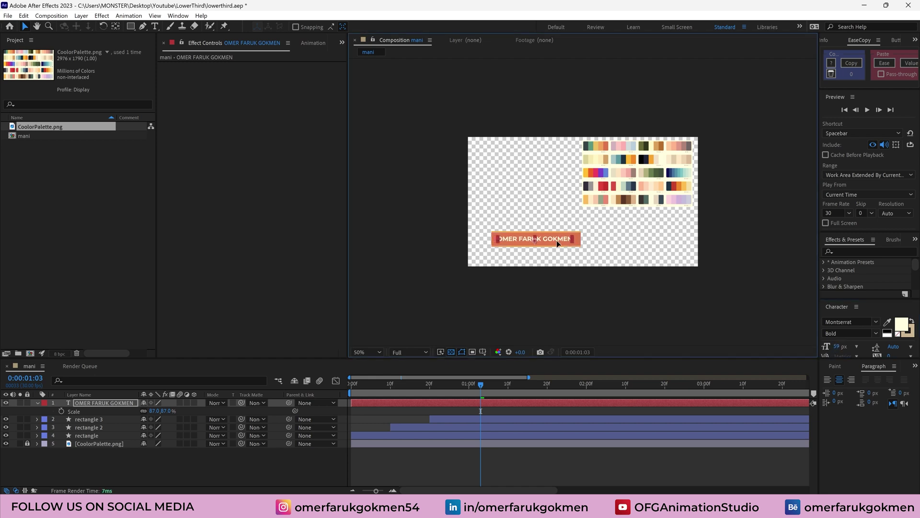
left_click(837, 323)
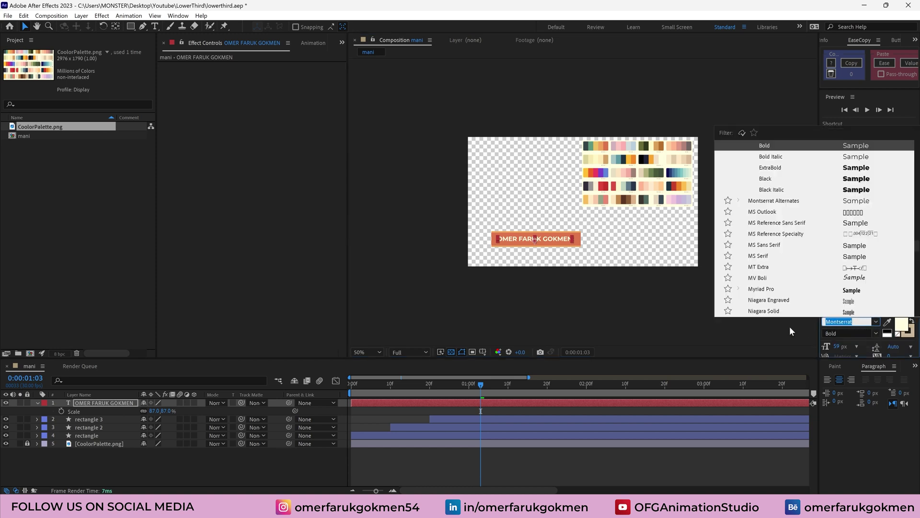
left_click(200, 459)
left_click(113, 405)
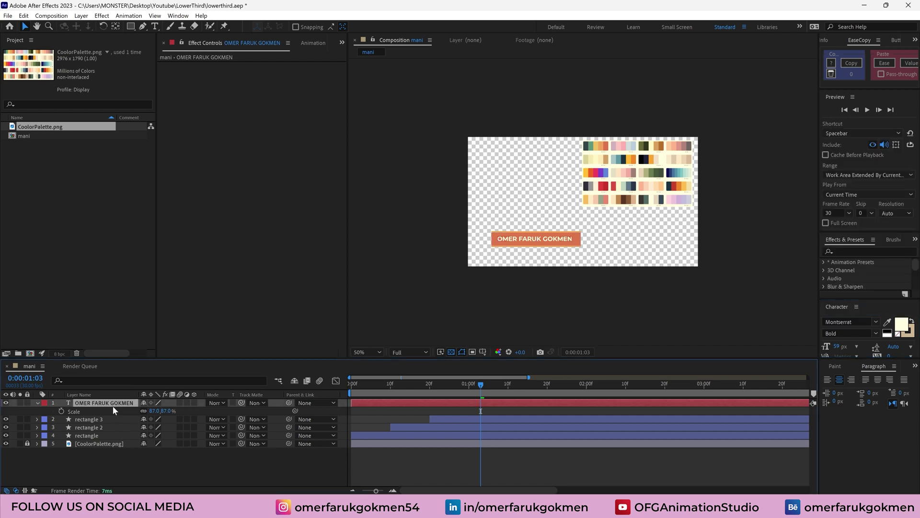
Add a text animator to the name title with Opacity and Position properties
left_click(37, 402)
left_click(37, 402)
left_click(46, 419)
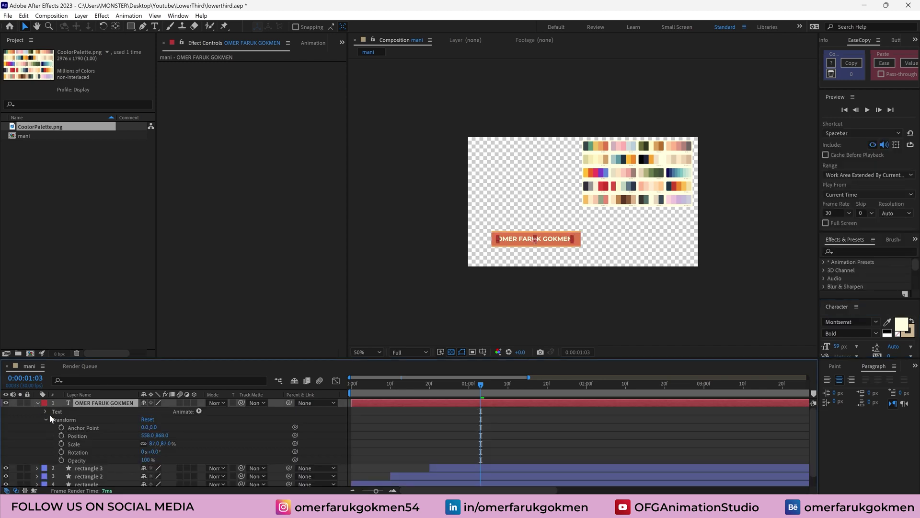
left_click(198, 411)
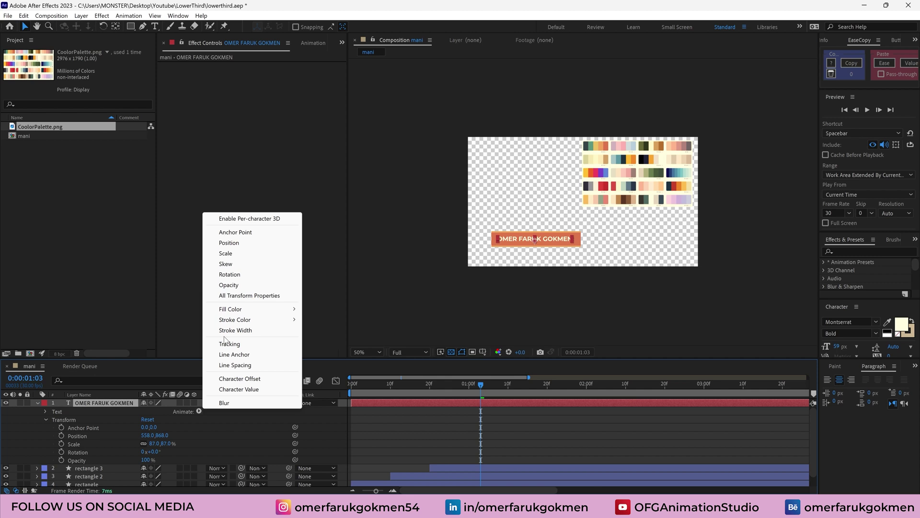
left_click(231, 283)
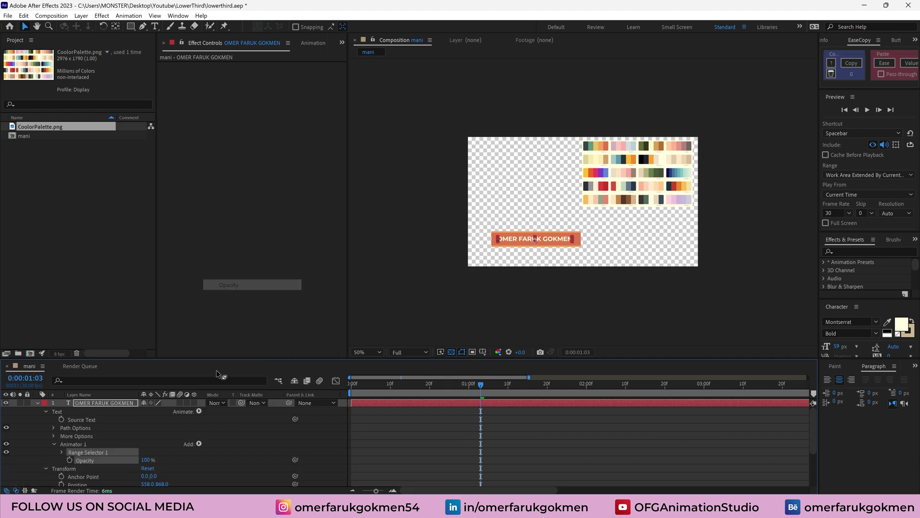
left_click(198, 411)
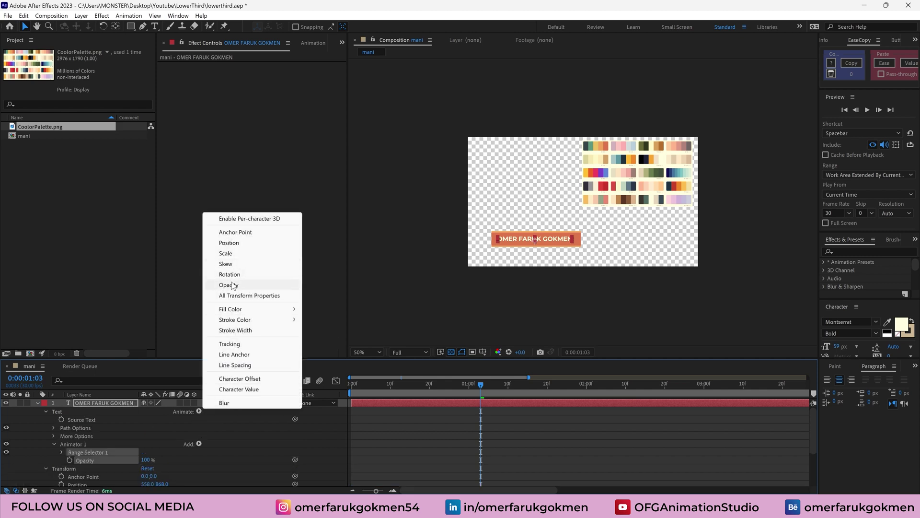
left_click(230, 243)
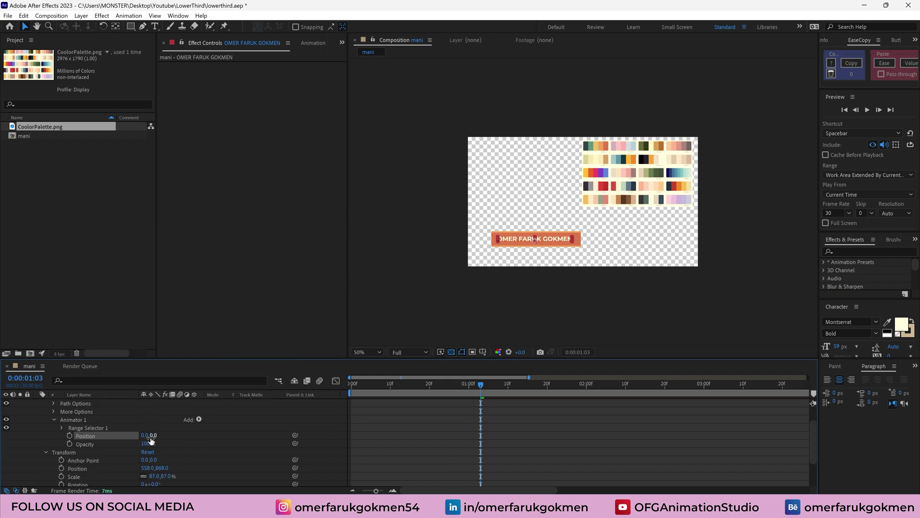
Set Animator 1 Position to 0,117 and Opacity to 0%, and inspect Range Selector 1
left_click_drag(151, 439, 205, 440)
left_click(146, 443)
type("0")
key("Return")
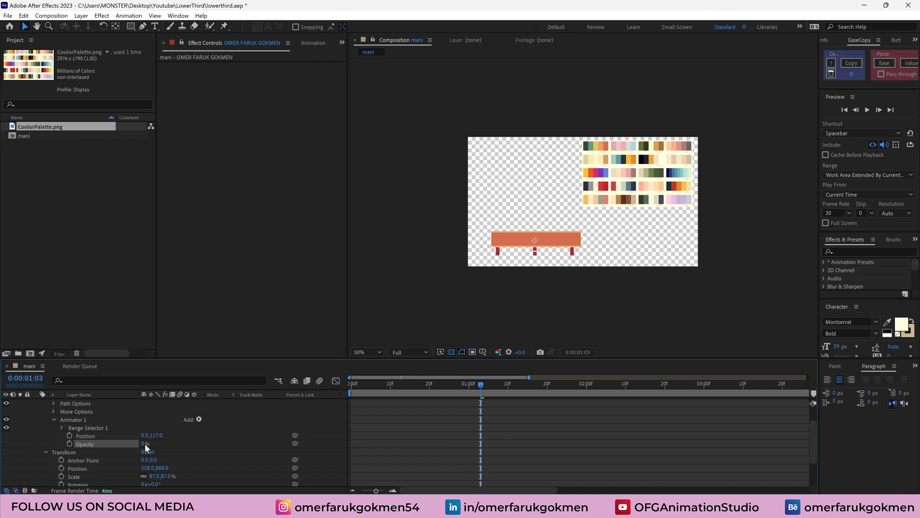
left_click(62, 428)
left_click_drag(149, 445, 115, 439)
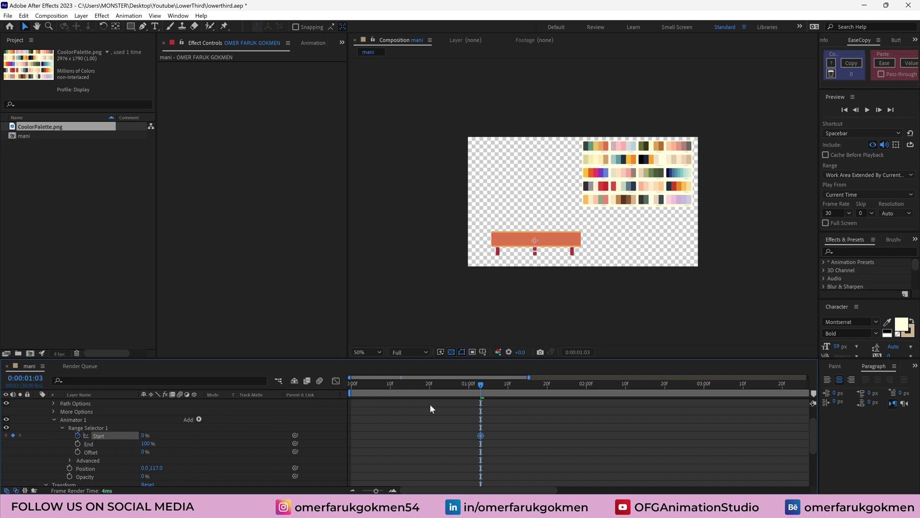
Keyframe the name animator's range Start at 100% at 1:15
left_click_drag(480, 384, 528, 383)
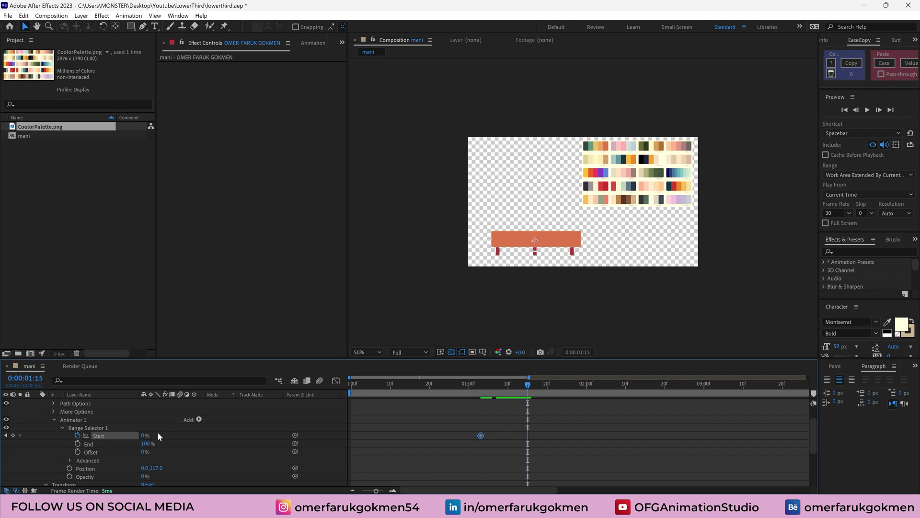
left_click_drag(144, 436, 352, 432)
left_click_drag(479, 392, 528, 390)
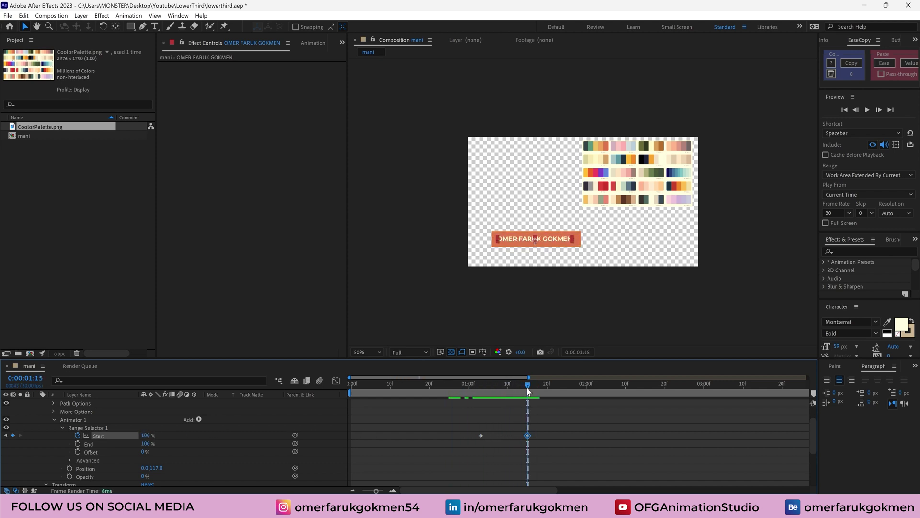
Apply Easy Ease to both range Start keyframes
left_click_drag(543, 431, 473, 450)
right_click(485, 436)
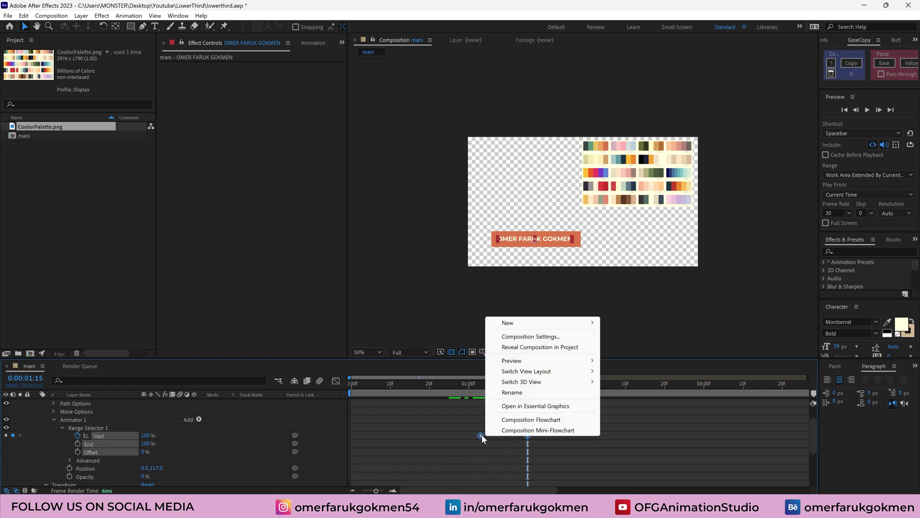
right_click(481, 435)
mouse_move(565, 429)
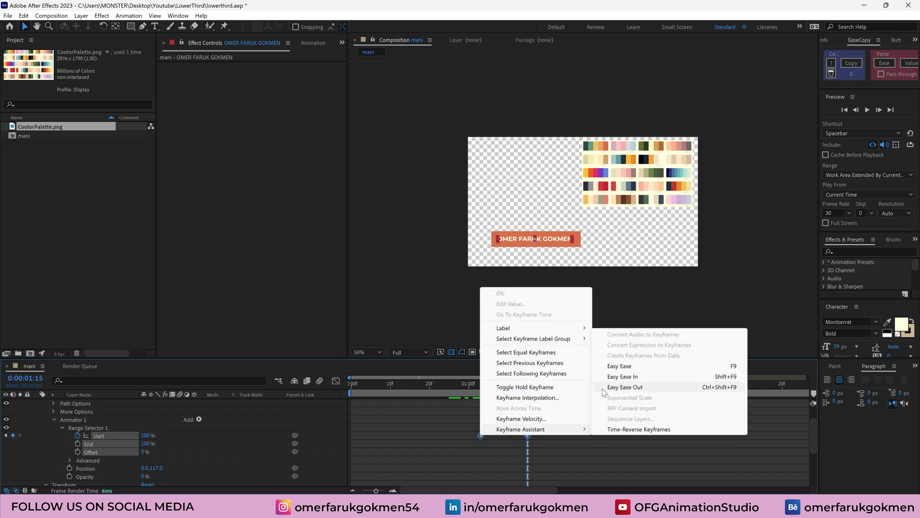
left_click(605, 366)
Move the first Start keyframe earlier so the name reveal begins sooner, and check timing
left_click(471, 383)
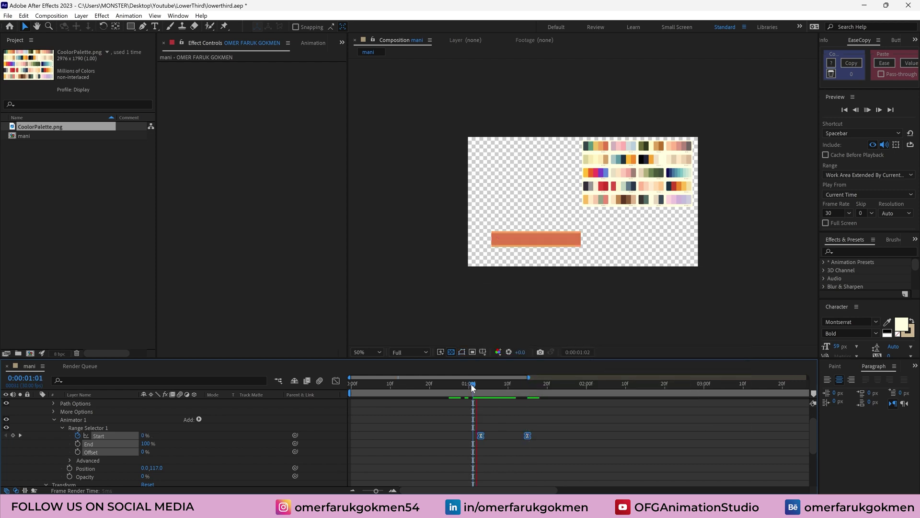
key("space")
left_click(477, 434)
left_click_drag(478, 434, 449, 435)
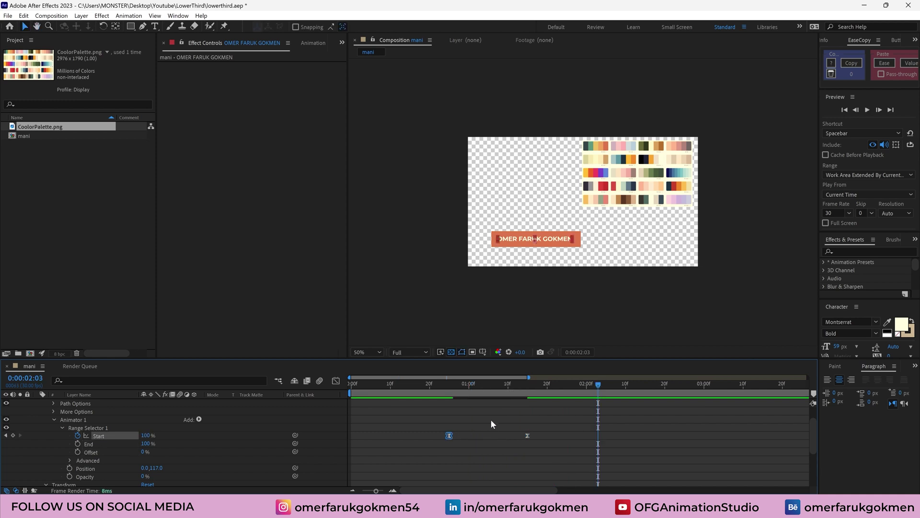
left_click(470, 388)
left_click_drag(466, 389, 563, 384)
Collapse the name layer and expand the rectangle 3 layer's contents
scroll(61, 407, "up", 1)
left_click(37, 403)
left_click(433, 413)
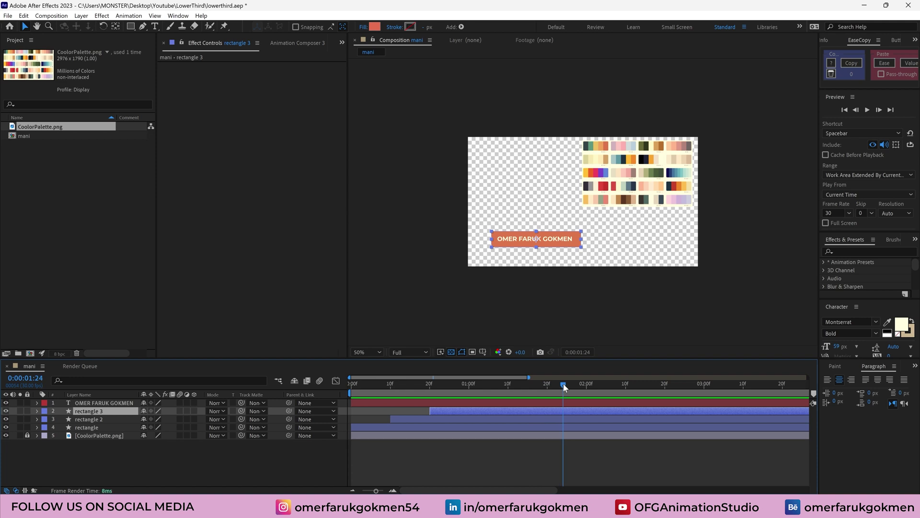
left_click(36, 411)
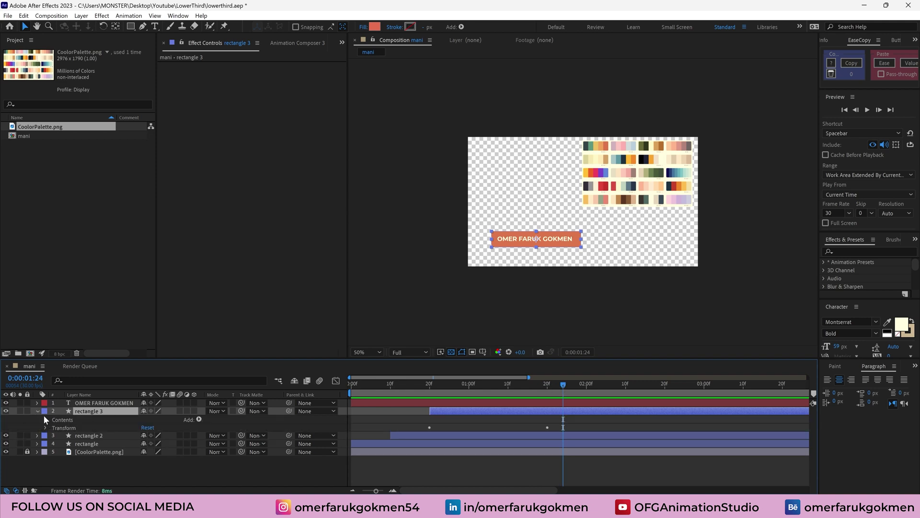
Set Range Selector 1's Advanced Ease High to 30% and Ease Low to 80%
left_click(37, 403)
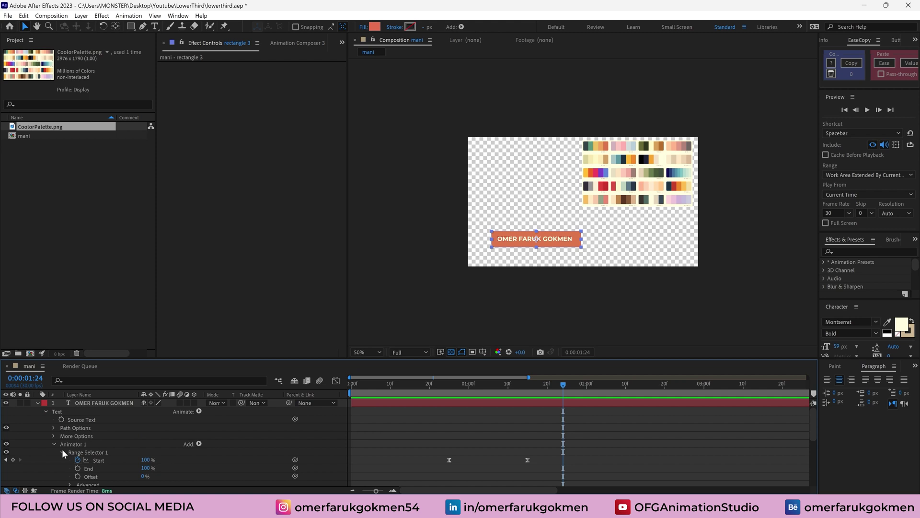
scroll(102, 454, "down", 2)
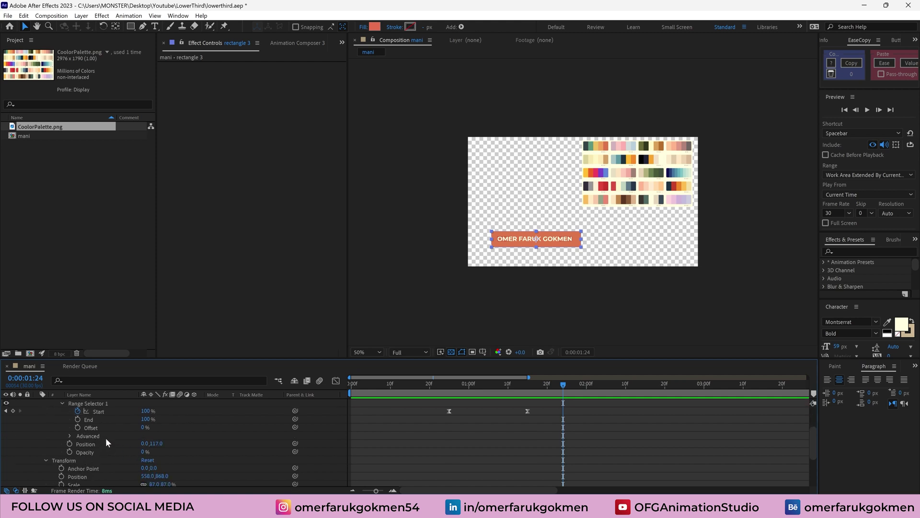
scroll(80, 449, "down", 1)
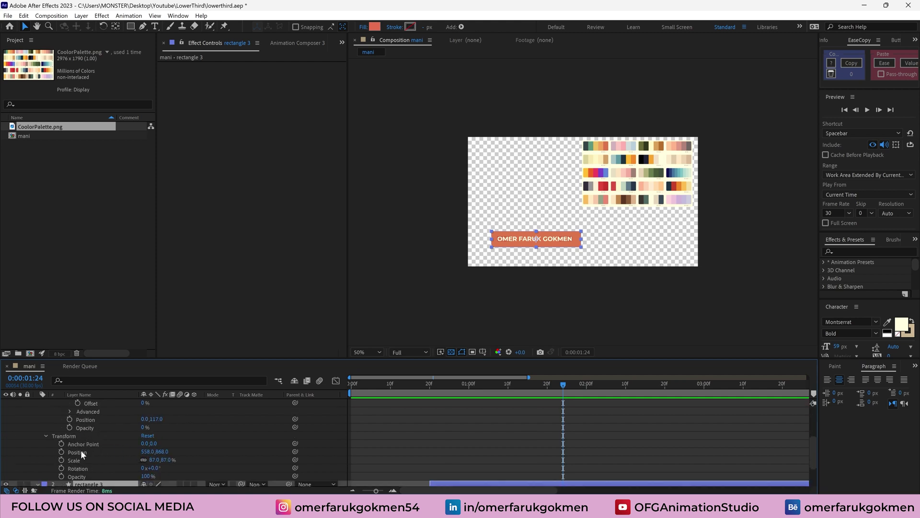
left_click(69, 411)
scroll(109, 444, "down", 1)
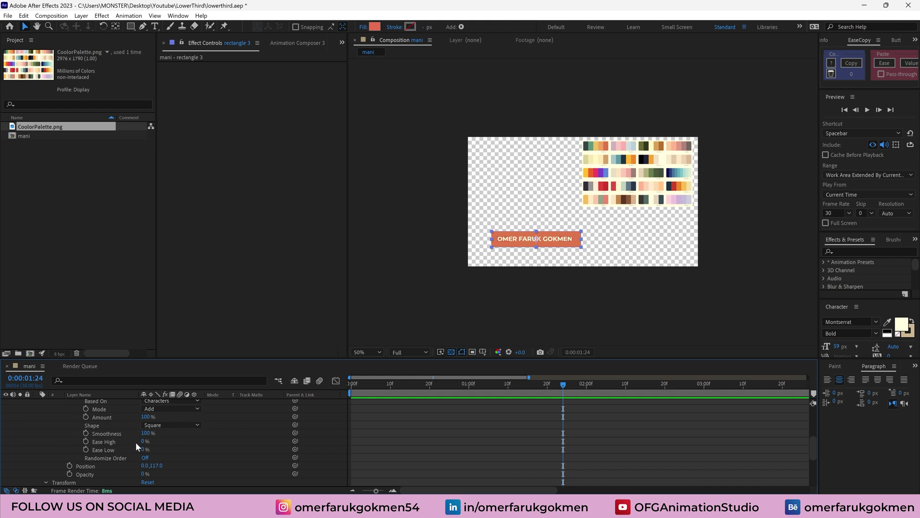
left_click(142, 441)
key("Return")
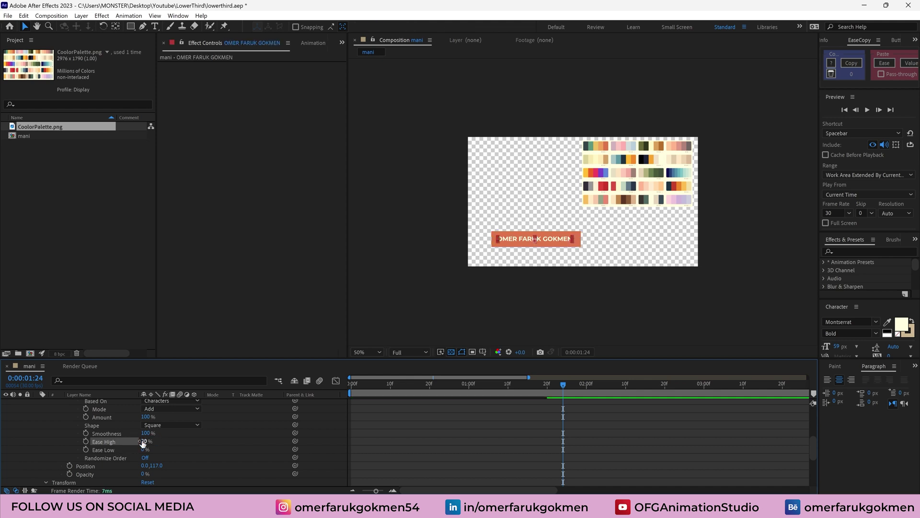
left_click(143, 449)
type("80")
key("Return")
Preview the eased name reveal from before its start
left_click_drag(536, 383, 414, 388)
key("space")
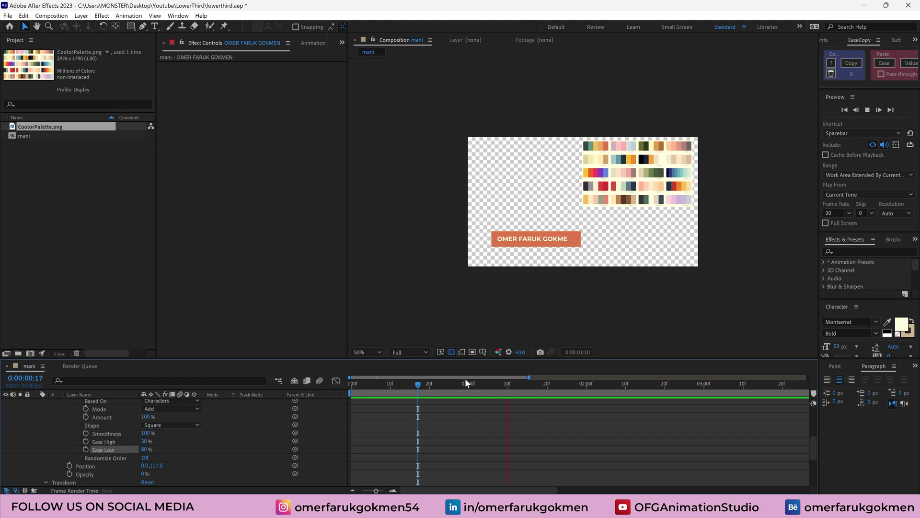
key("space")
scroll(131, 458, "up", 5)
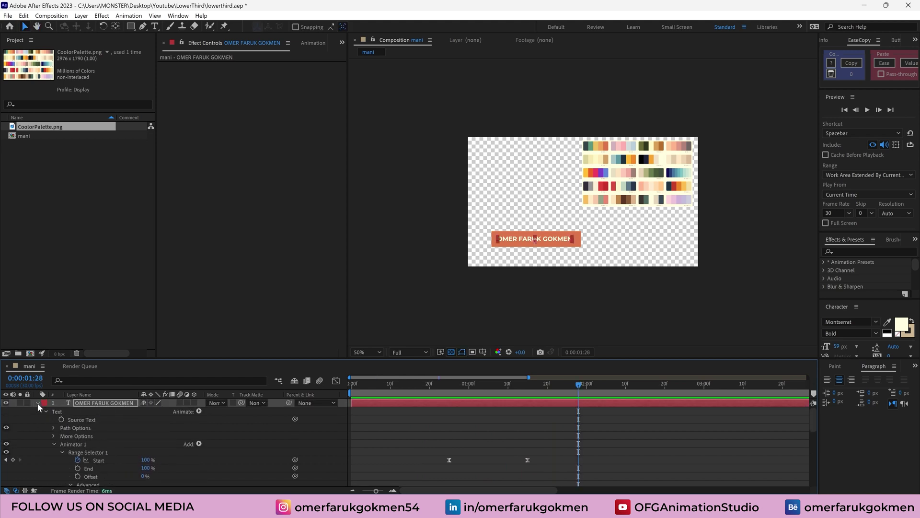
Collapse the layers, check the name at 1:10 and 1:24, then lock layers 1–4
left_click(38, 402)
left_click(38, 411)
left_click(148, 455)
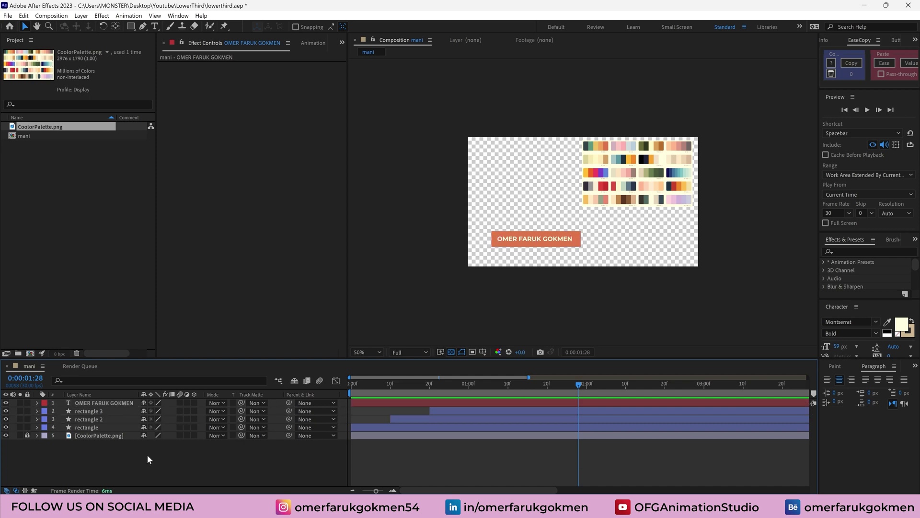
left_click_drag(596, 389, 508, 388)
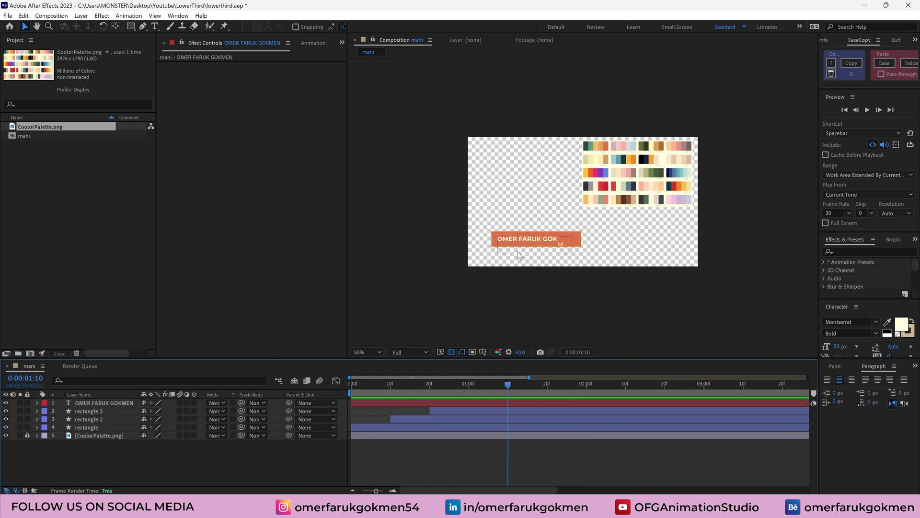
left_click_drag(521, 386, 564, 387)
left_click_drag(27, 403, 27, 427)
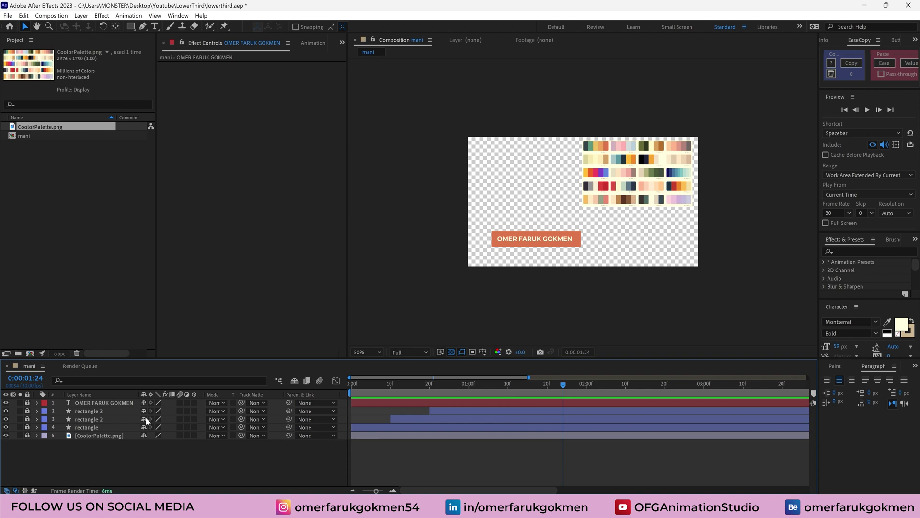
Select the Rectangle tool with a pink fill sampled from the palette
left_click(130, 26)
left_click(170, 27)
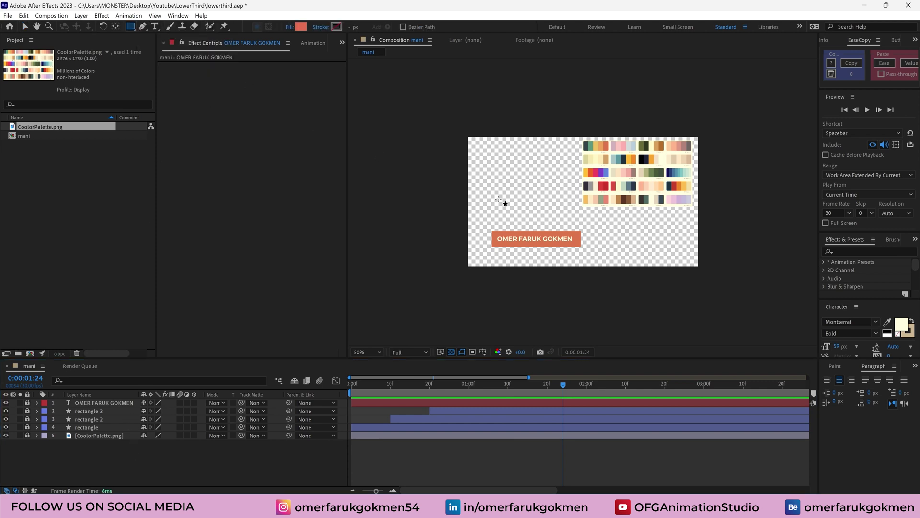
left_click(299, 29)
left_click(534, 237)
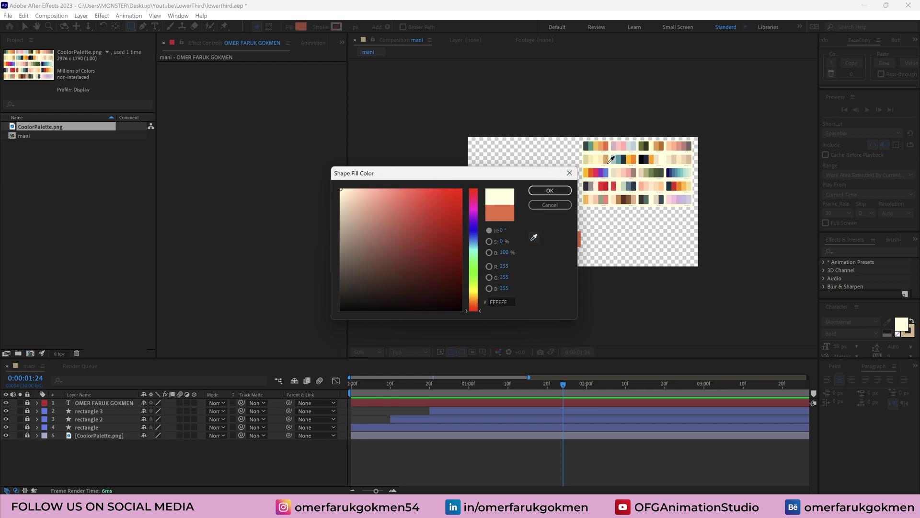
left_click(676, 148)
left_click(550, 190)
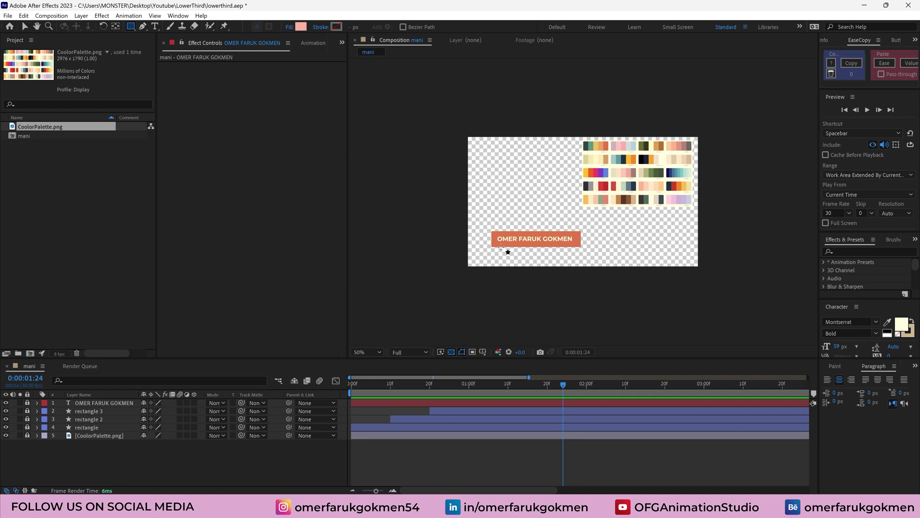
Draw a thin light bar beneath the name bar, then return to the Selection tool
left_click_drag(501, 247, 574, 253)
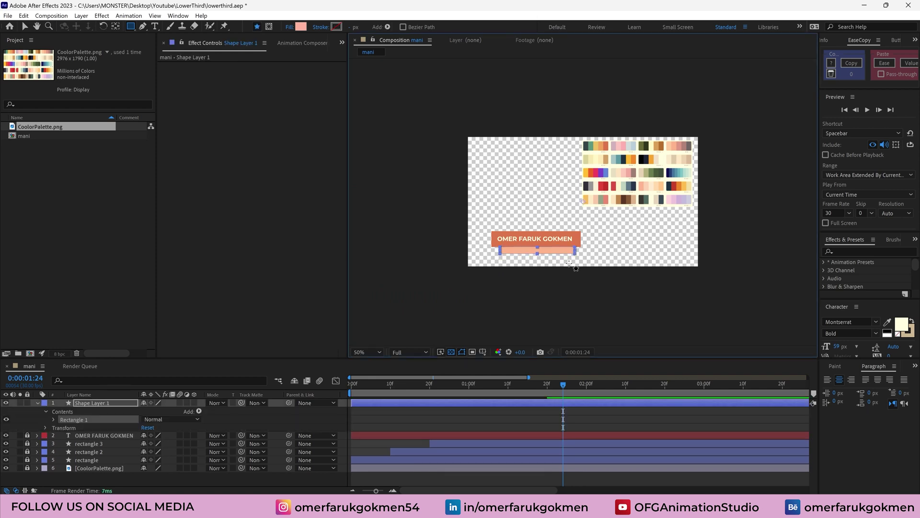
scroll(570, 263, "up", 1)
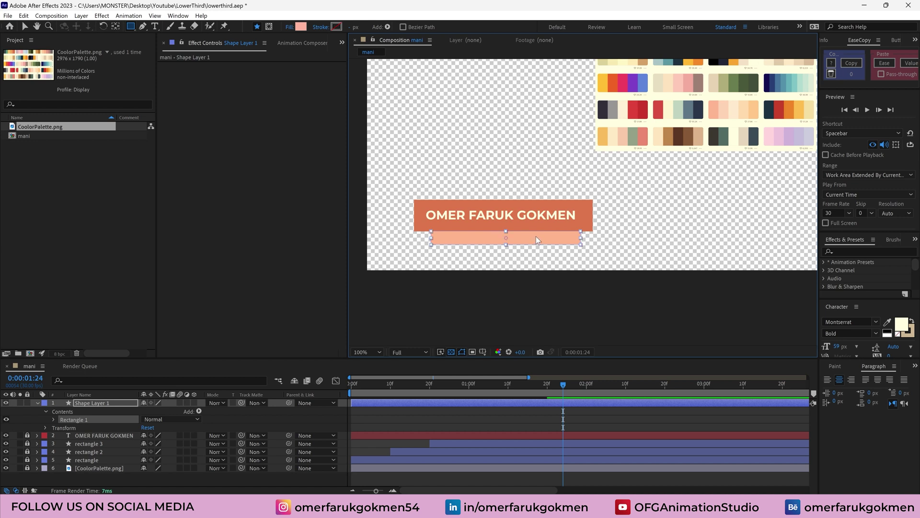
key("v")
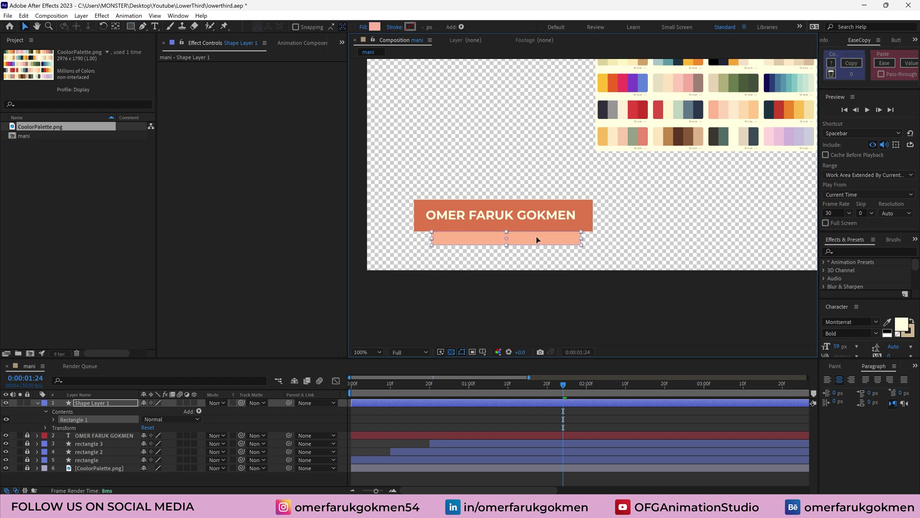
left_click(432, 413)
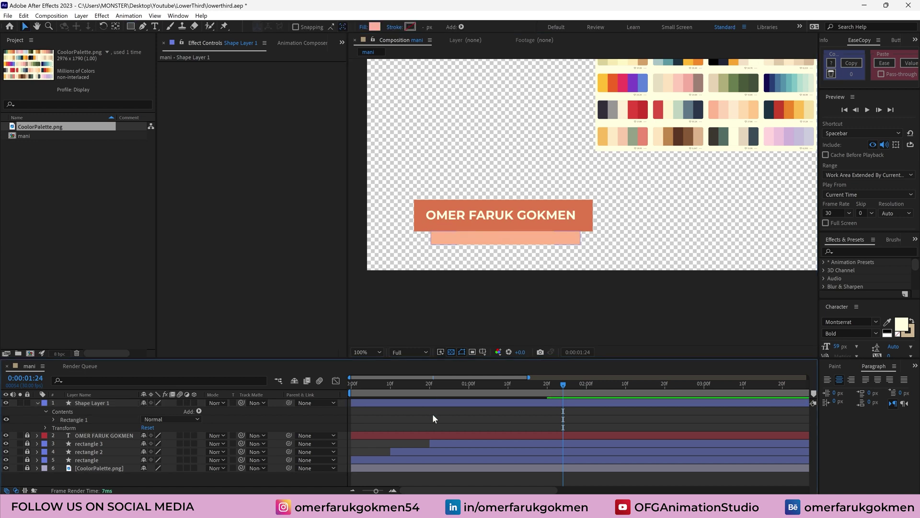
Create a text layer reading 'Motion Designer'
left_click(79, 403)
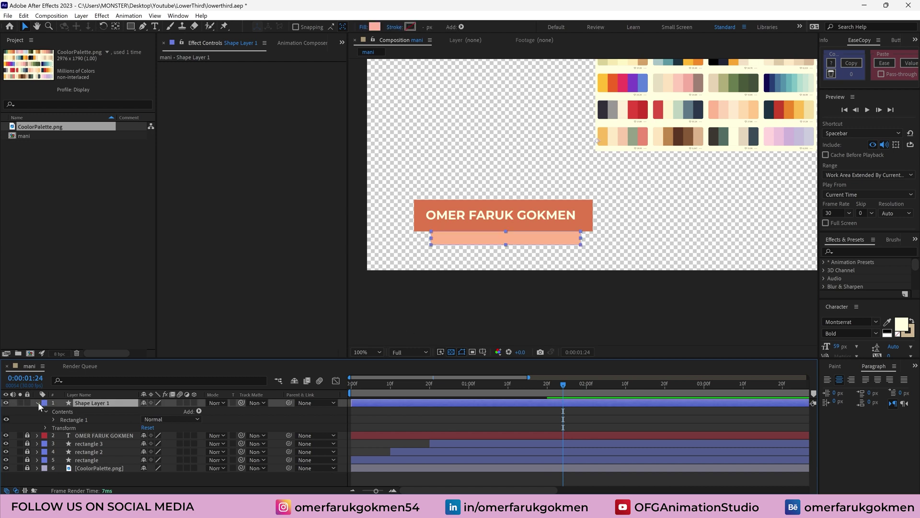
left_click(38, 402)
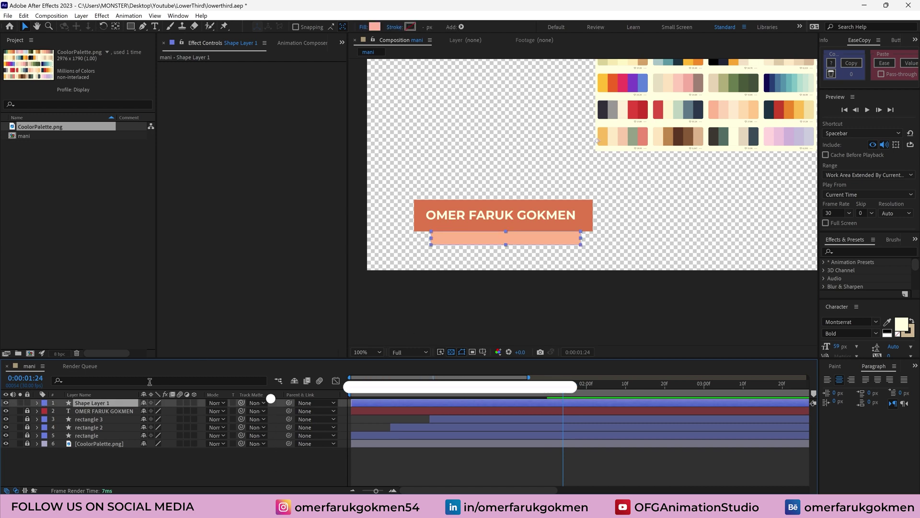
left_click(155, 27)
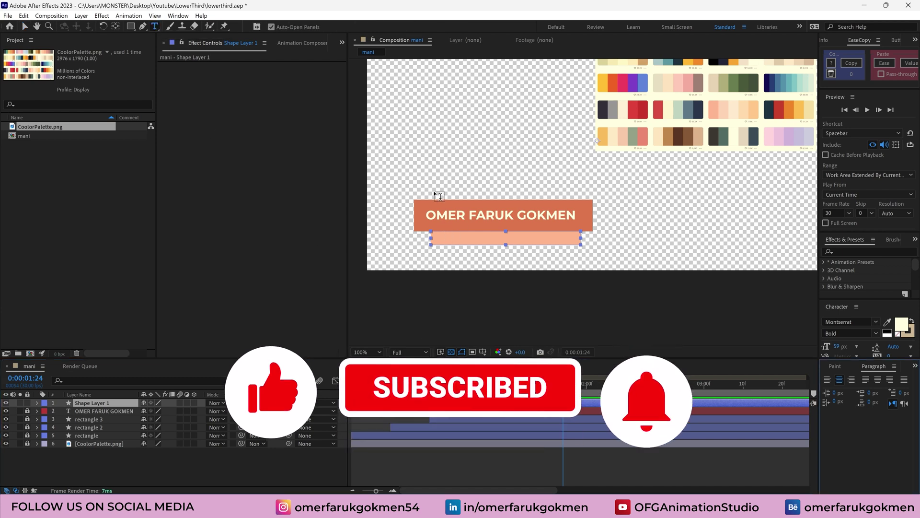
left_click(442, 181)
type("Motion Designer")
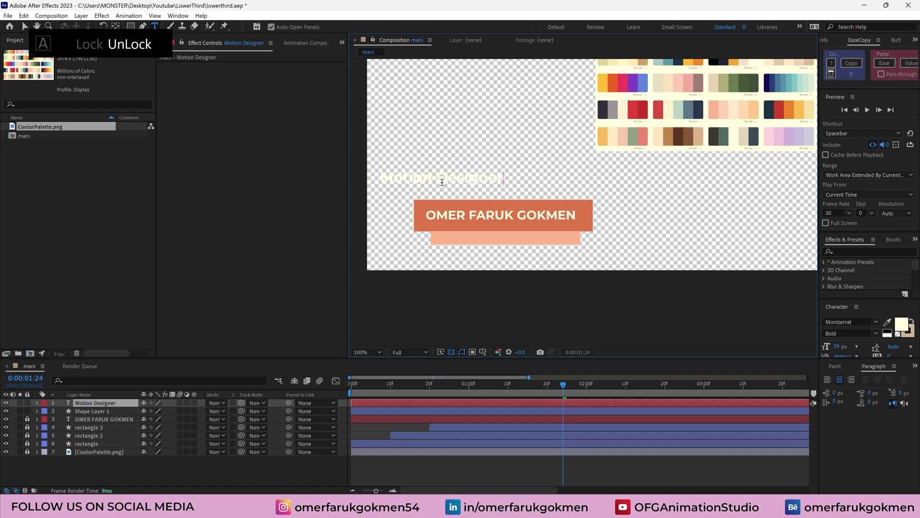
left_click(98, 405)
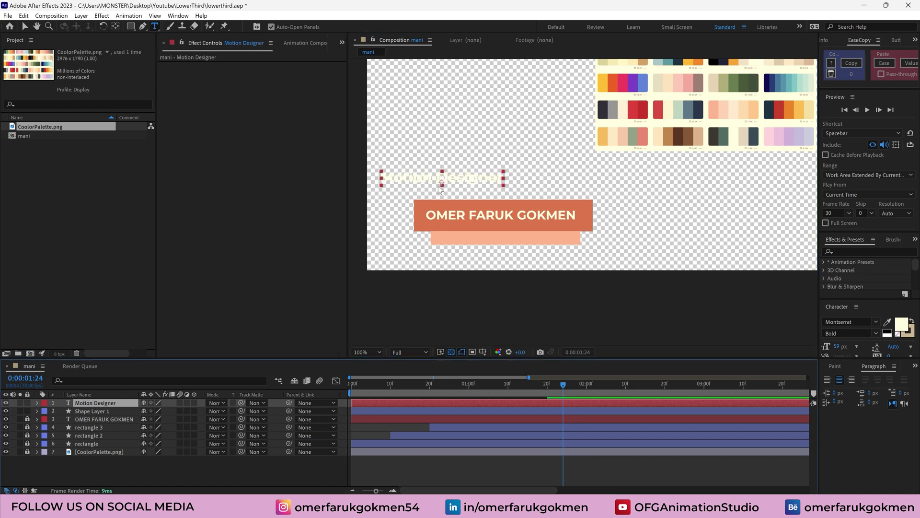
Move the subtitle onto the light bar, shrink it to 44 px and centre it
key("v")
left_click_drag(460, 181, 525, 242)
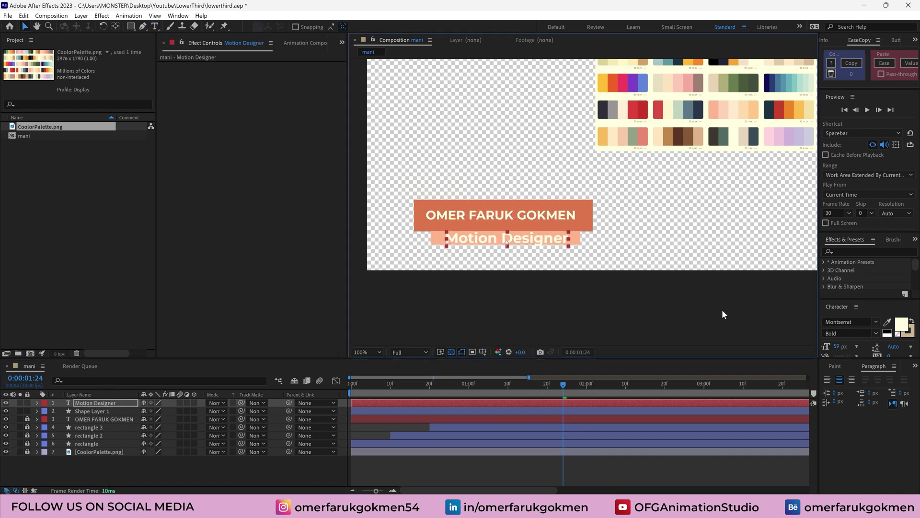
left_click_drag(837, 346, 831, 348)
left_click_drag(518, 240, 514, 237)
Eyedrop a red fill colour for the Motion Designer text
left_click(887, 322)
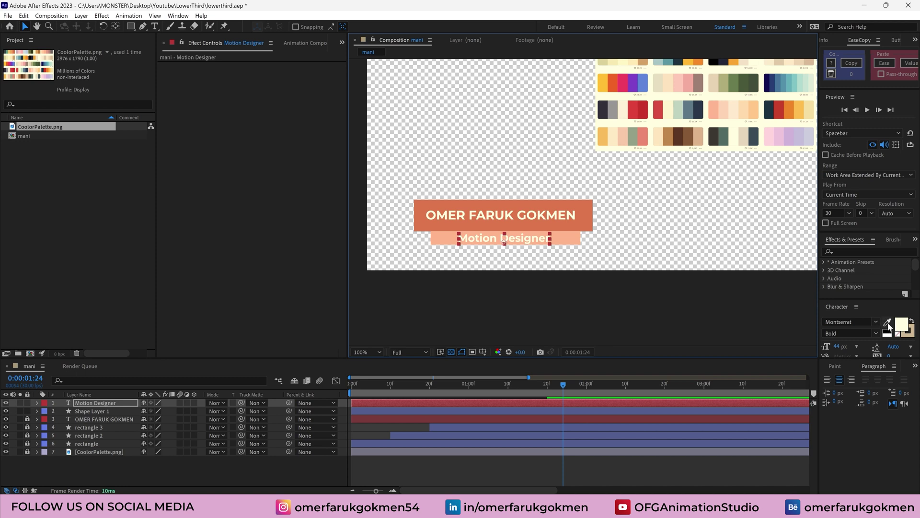
left_click(666, 136)
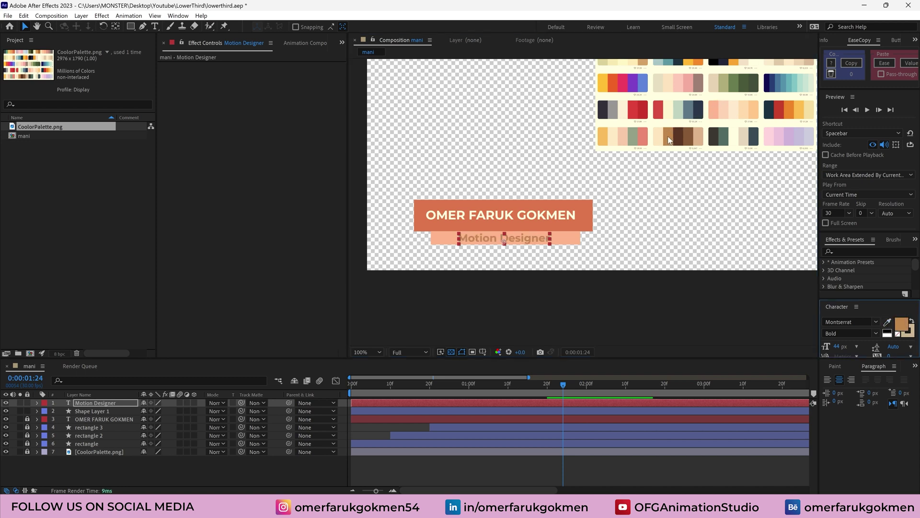
left_click(887, 321)
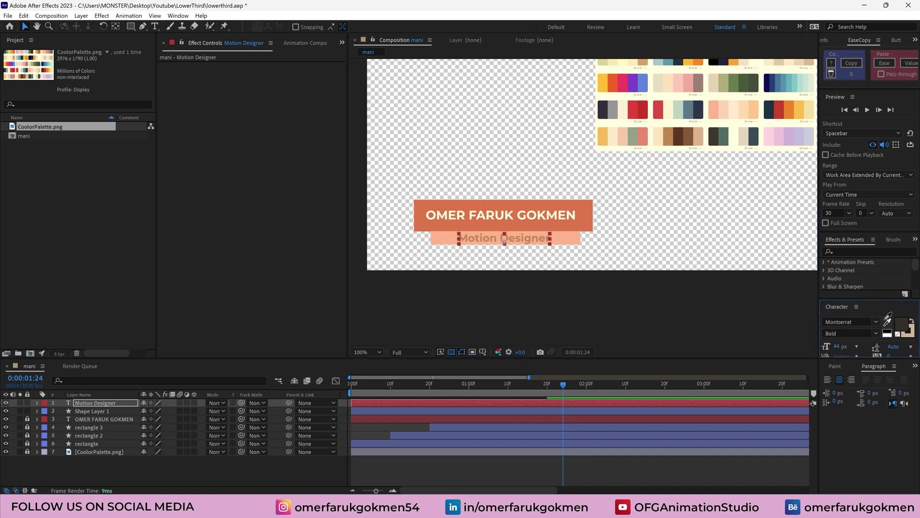
left_click(647, 61)
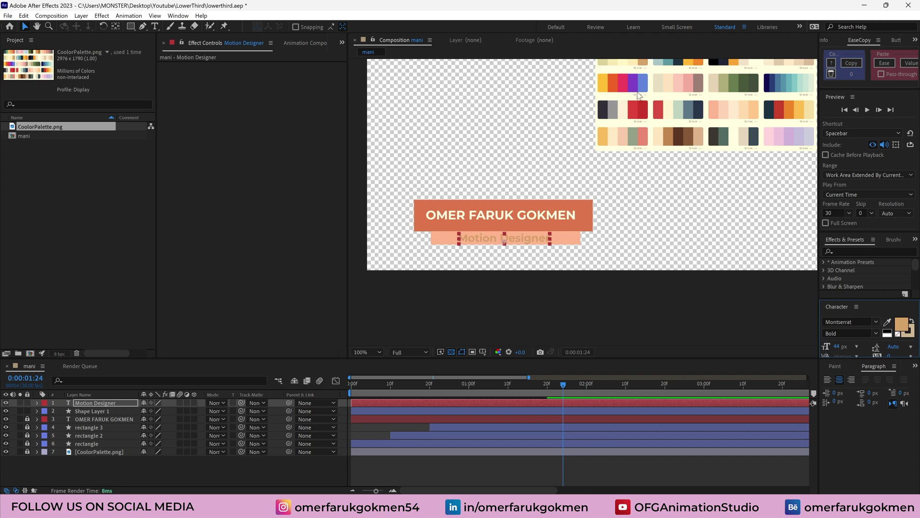
left_click(91, 410)
Pre-compose the Motion Designer text and light bar into a composition named 'subtitle'
left_click(93, 403, "ctrl")
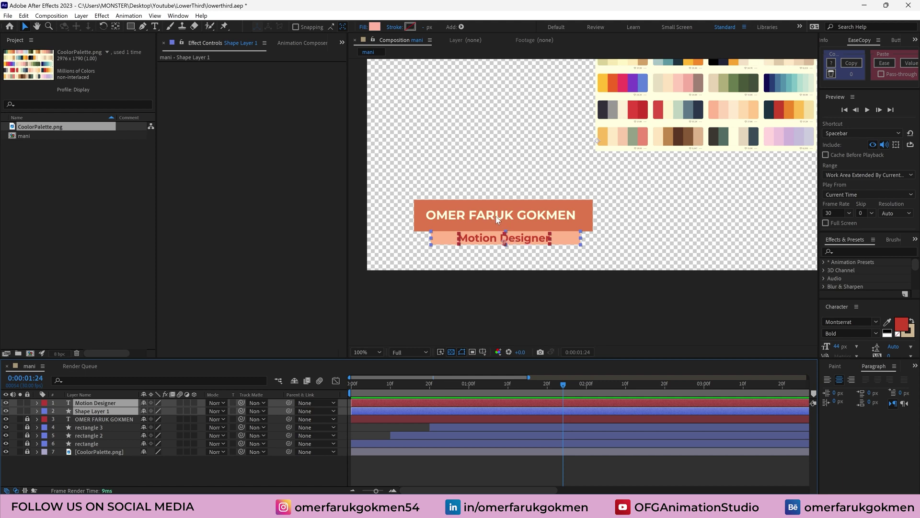
right_click(98, 411)
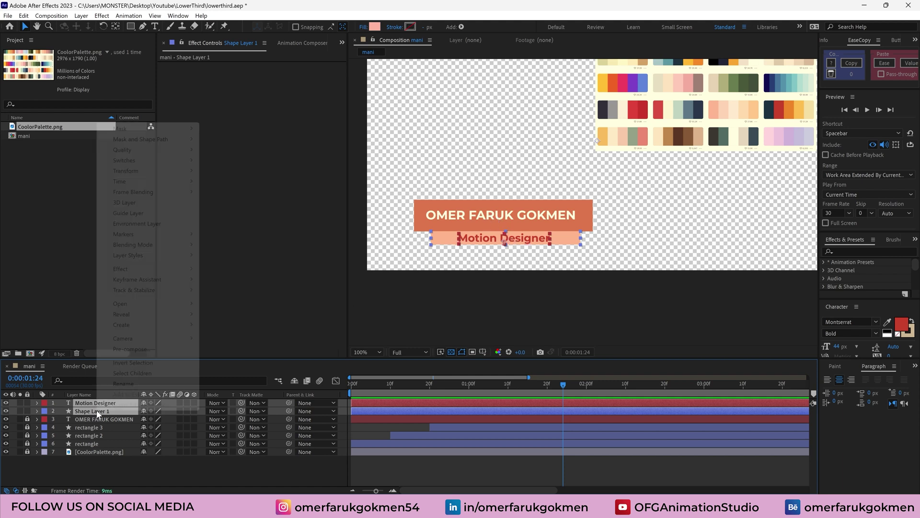
left_click(132, 350)
type("p")
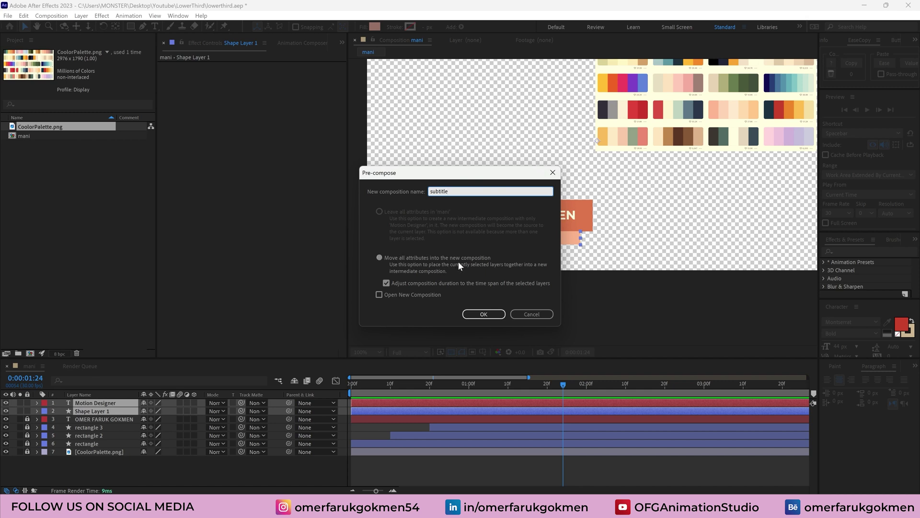
type("ubtitle")
left_click(484, 315)
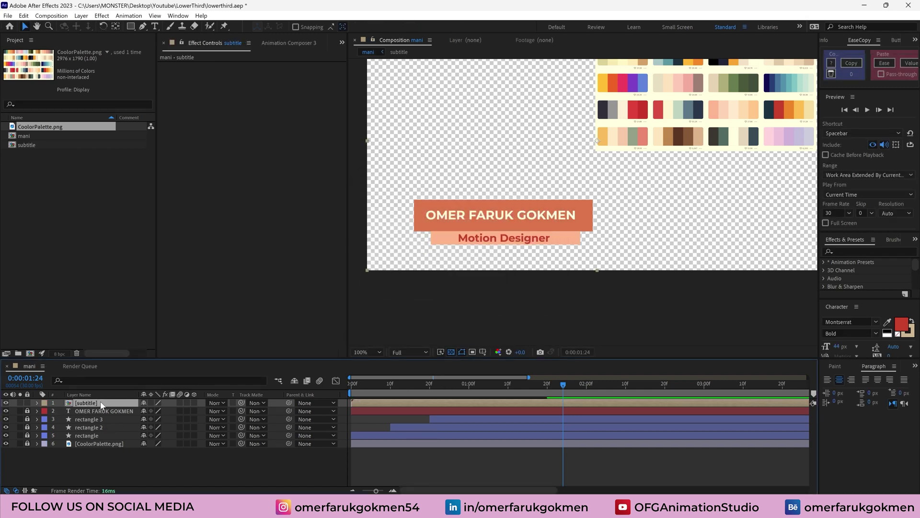
Set a Position keyframe on the subtitle layer and move it later
key("space")
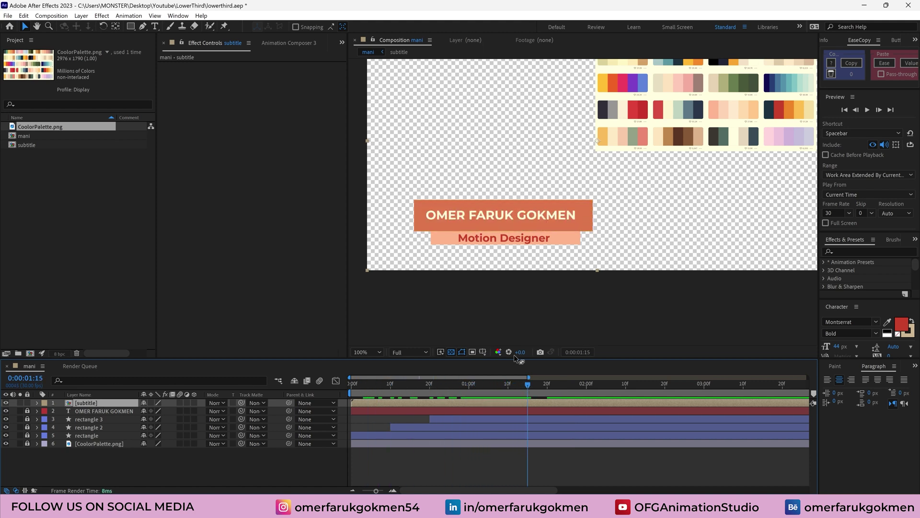
key("p")
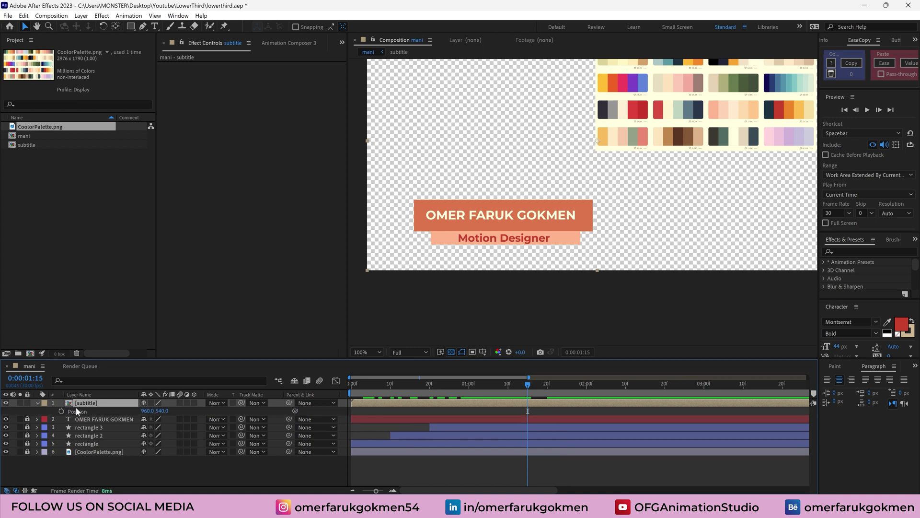
left_click(62, 411)
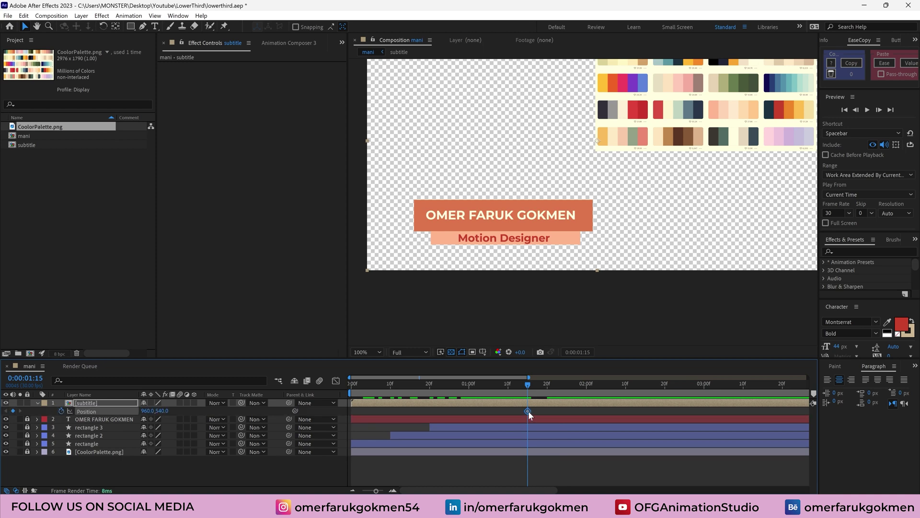
left_click_drag(528, 411, 564, 411)
At 0:00:01:12, raise the subtitle 60 px to its starting position
left_click(519, 386)
left_click_drag(519, 388, 517, 386)
left_click(86, 404)
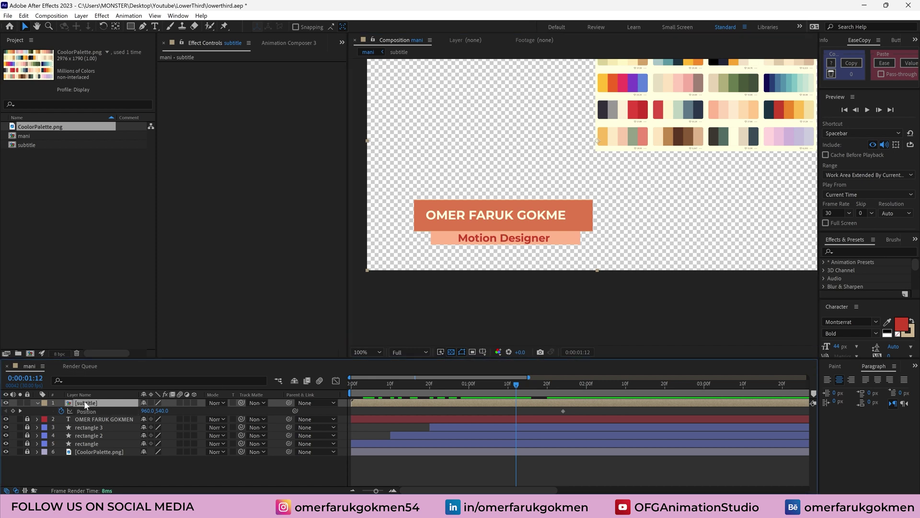
left_click_drag(511, 232, 513, 217)
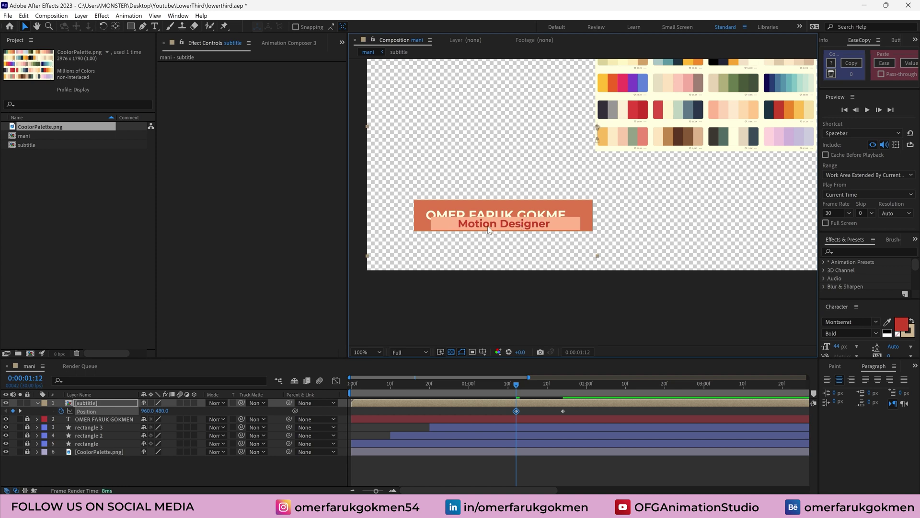
left_click(43, 404)
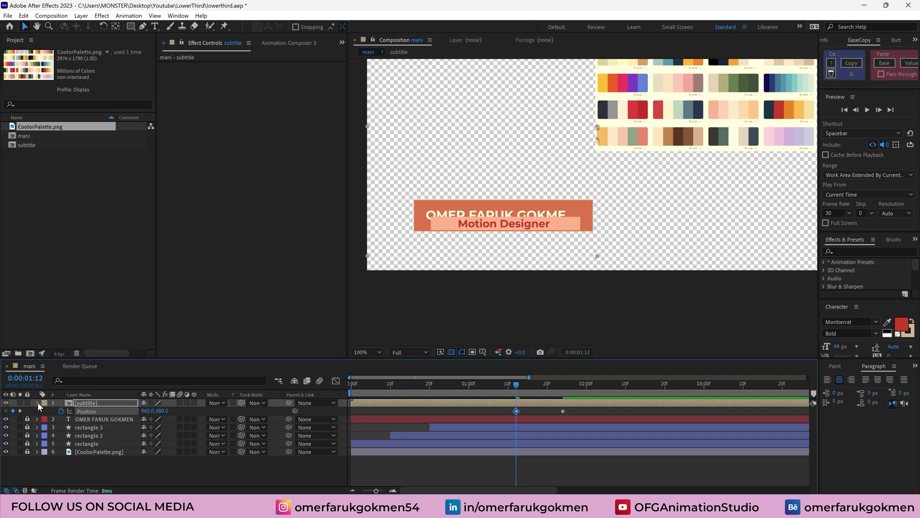
left_click(97, 463)
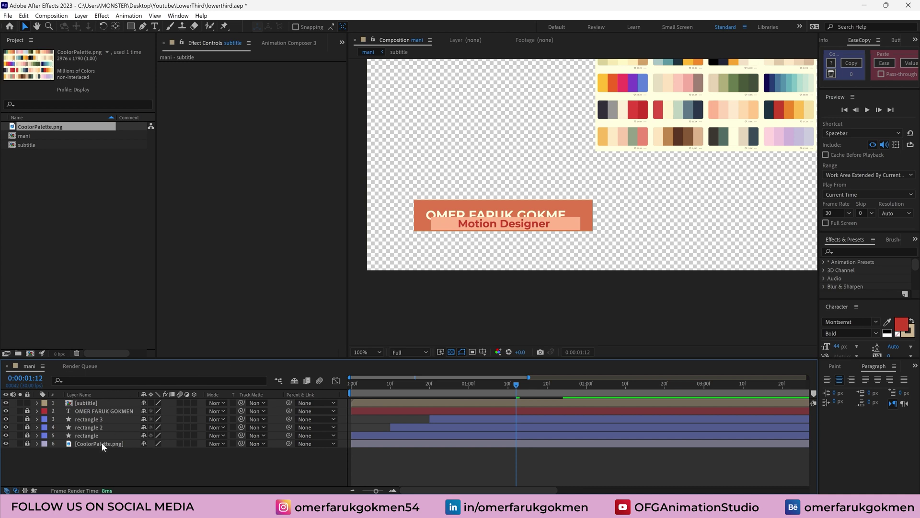
Draw a light pink F5E1DC rectangle below the lower third
left_click(130, 26)
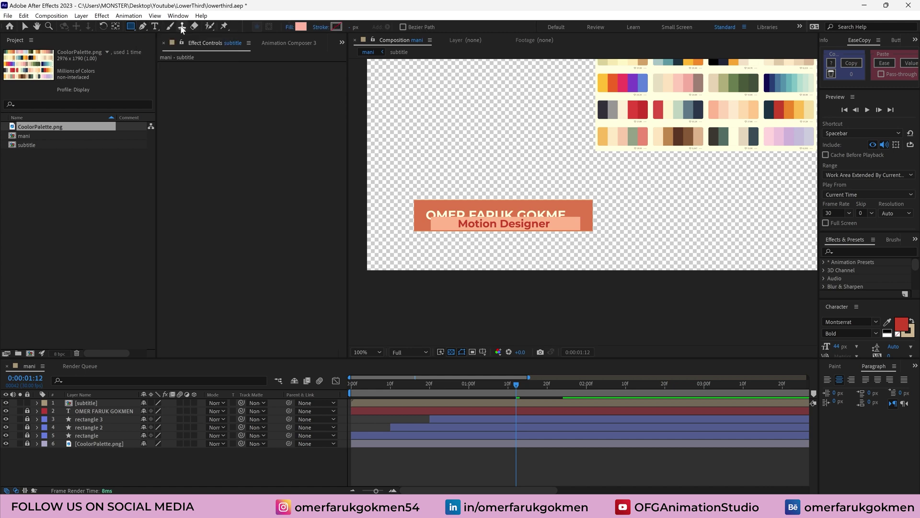
left_click(301, 26)
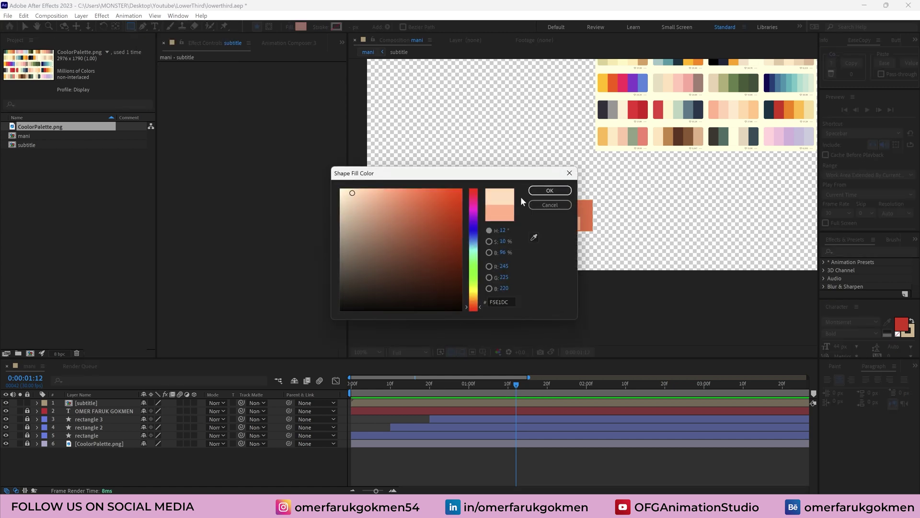
left_click(549, 191)
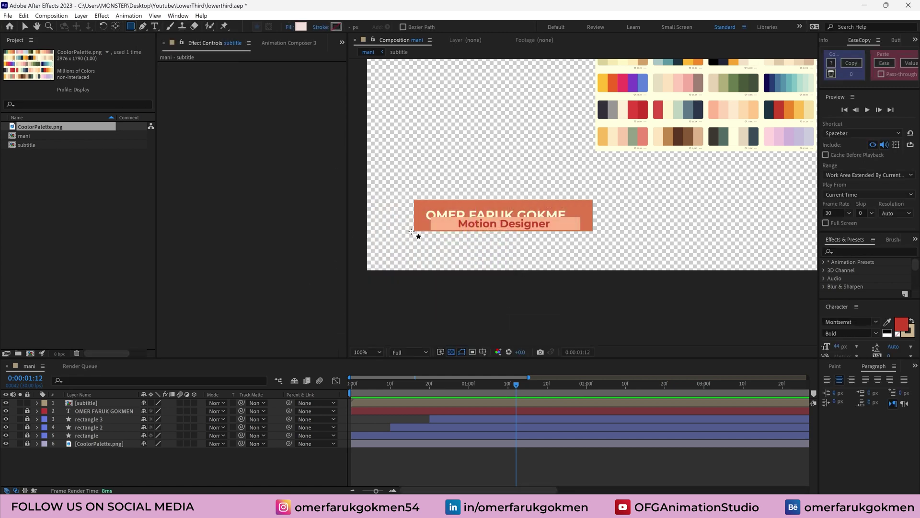
left_click_drag(411, 231, 603, 250)
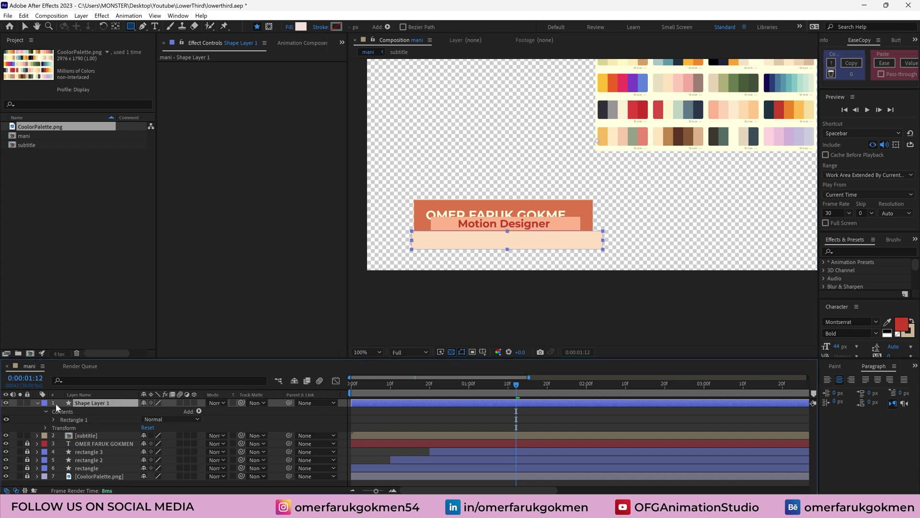
Rename the new shape layer 'mask'
key("BackSpace")
type("maske")
key("BackSpace")
key("Return")
left_click(37, 403)
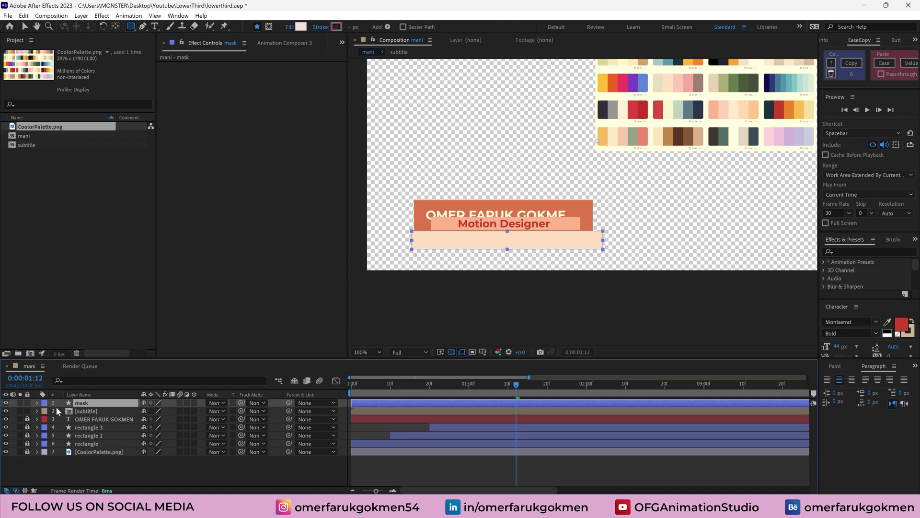
left_click(87, 410)
left_click(88, 404)
Set the subtitle's track matte to mask, end the work area at 0:00:02:29, and preview
left_click(126, 411)
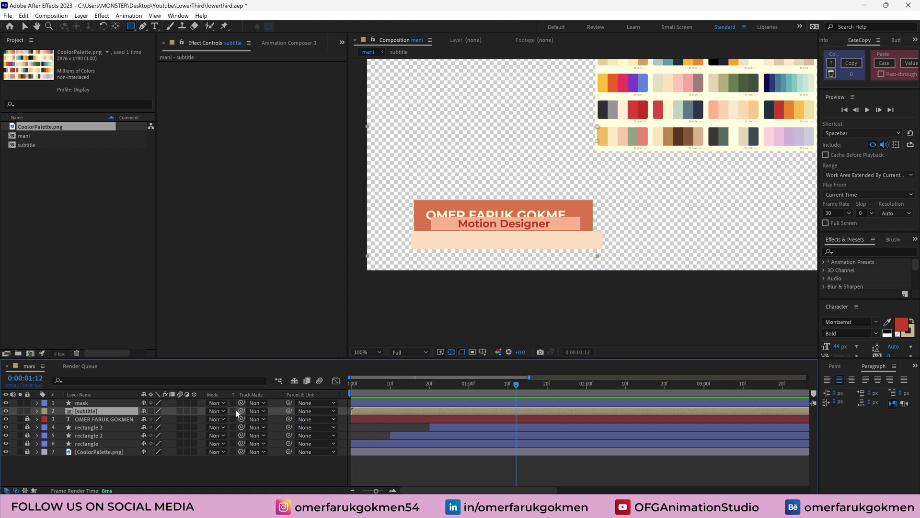
left_click_drag(240, 412, 91, 405)
left_click_drag(496, 387, 341, 401)
key("minus")
key("n")
key("space")
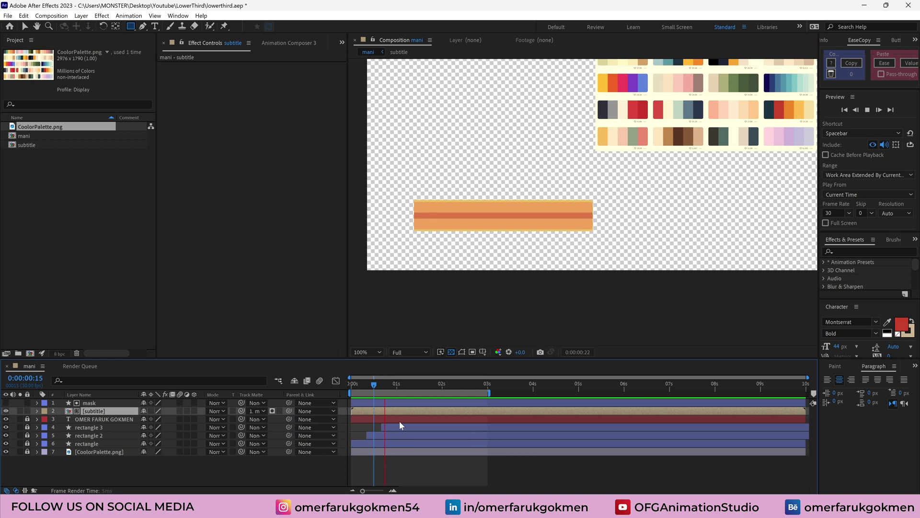
Apply Easy Ease to the subtitle's Position keyframes, shift the second slightly later, and preview
key("space")
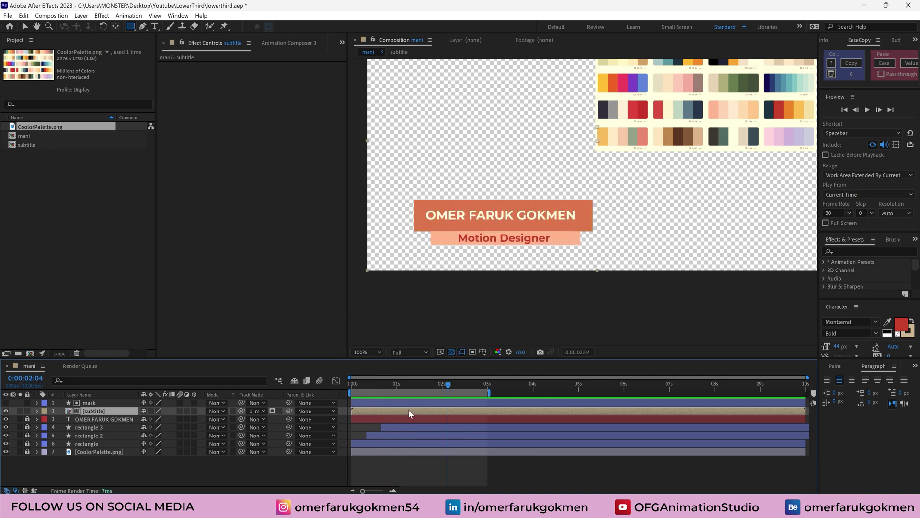
key("p")
right_click(416, 420)
mouse_move(475, 412)
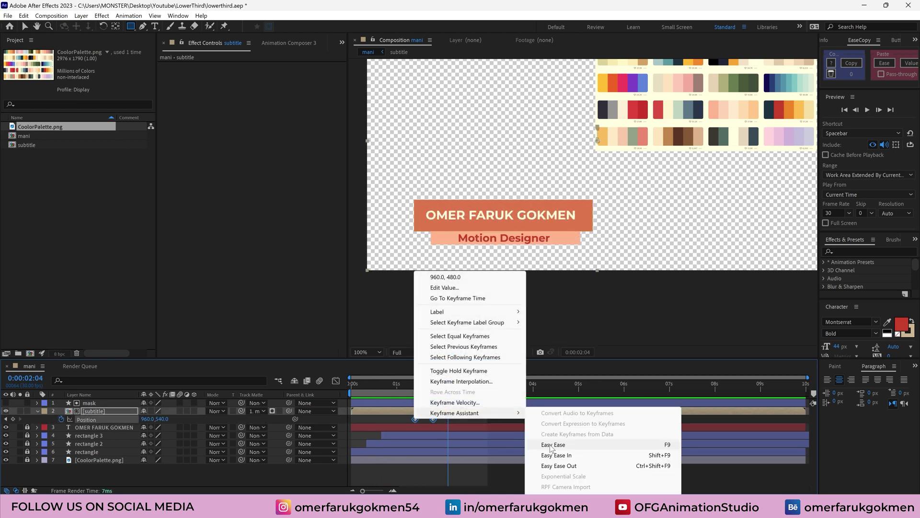
left_click(553, 445)
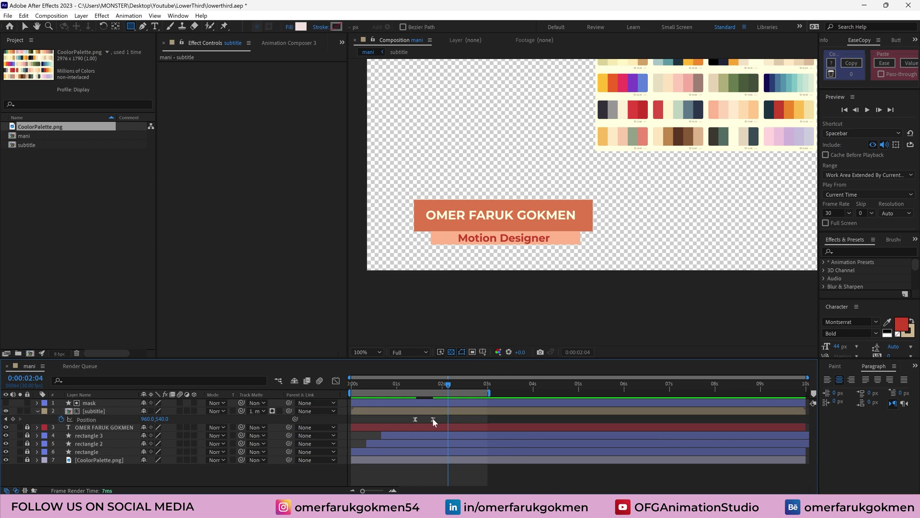
left_click_drag(432, 419, 441, 418)
left_click(400, 386)
key("space")
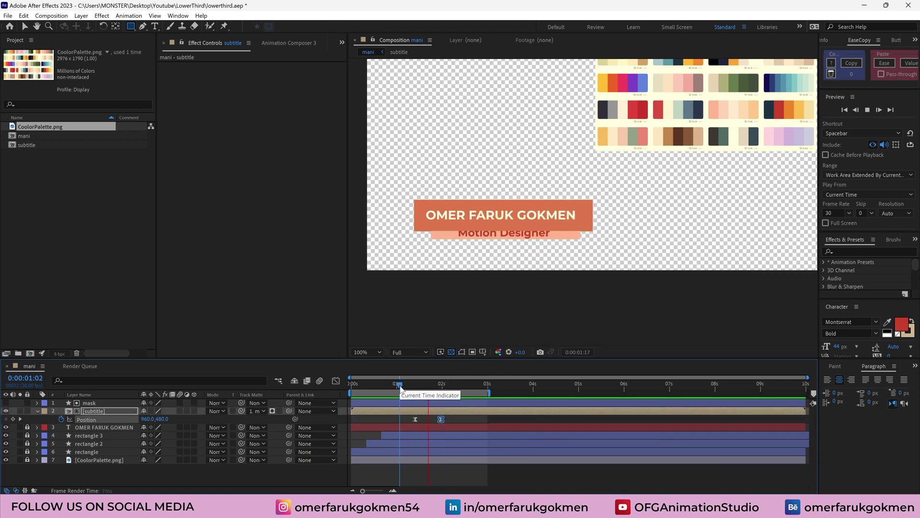
key("space")
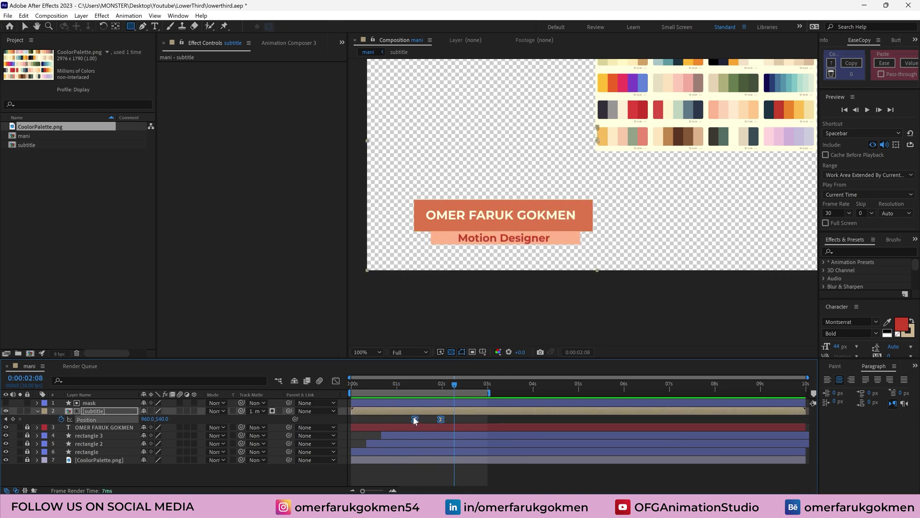
In the Graph Editor, lengthen the final keyframe's incoming influence so the slide settles slowly
left_click(335, 380)
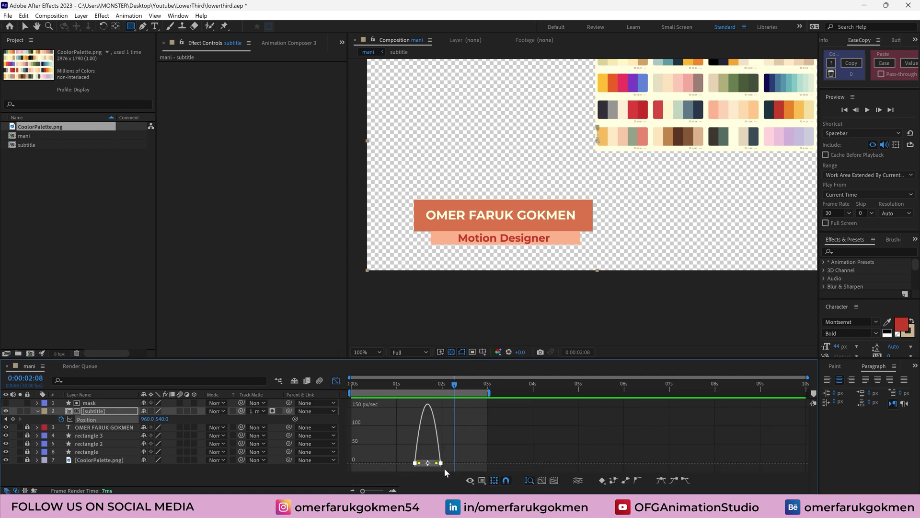
left_click(542, 480)
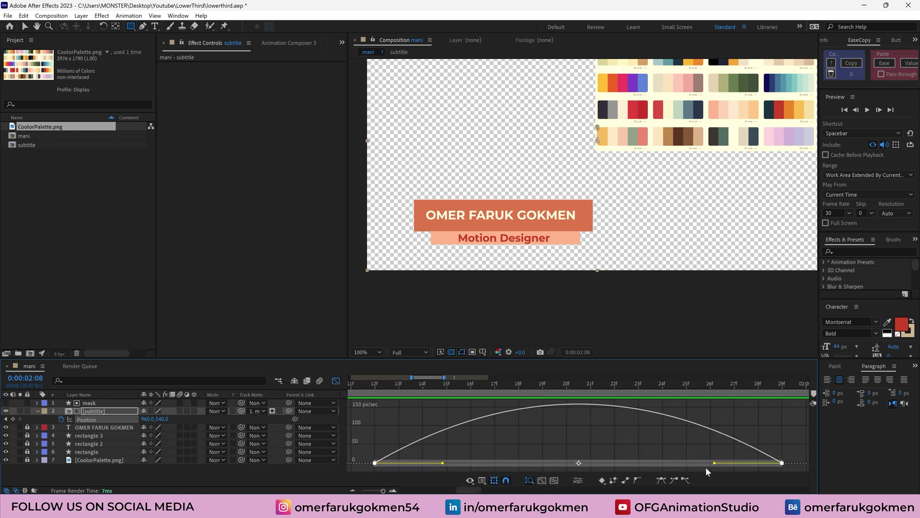
left_click_drag(714, 463, 625, 463)
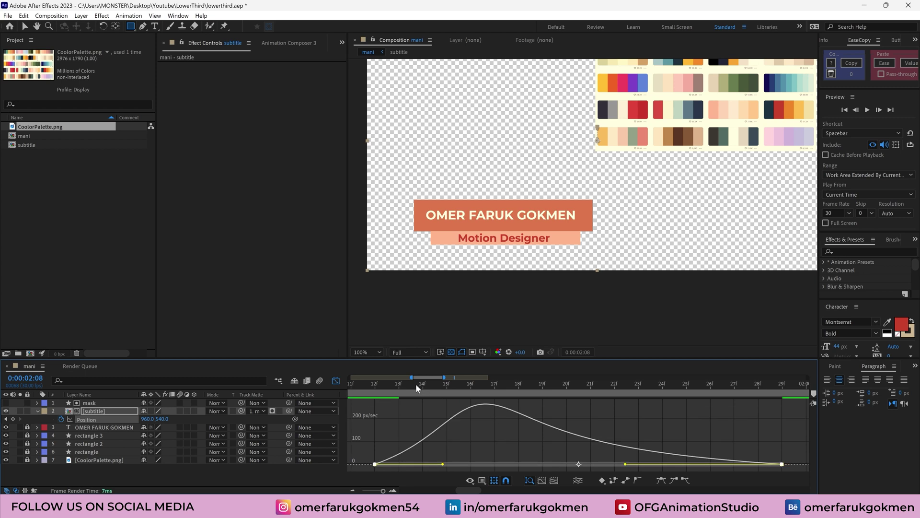
left_click(372, 386)
key("space")
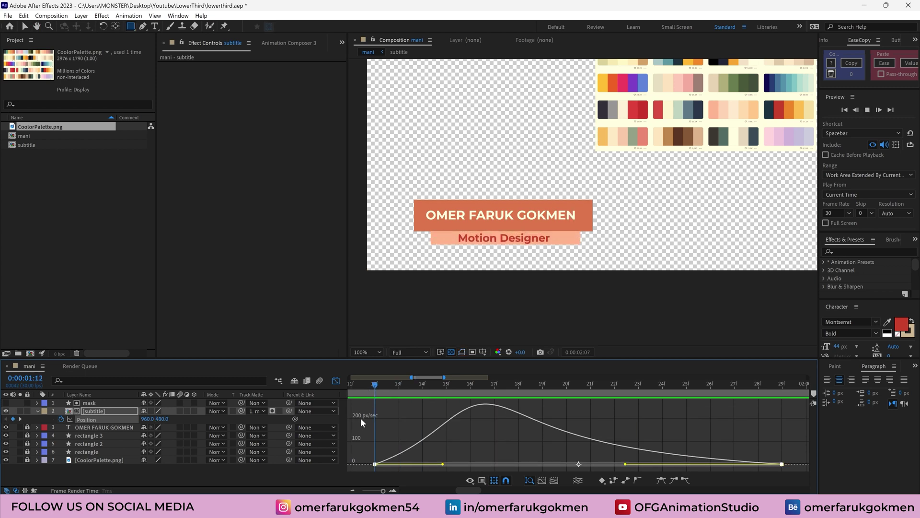
left_click(335, 380)
Collapse the subtitle's Position and trim the mani comp to its work area, ending at 0:00:02:29
mouse_move(464, 384)
left_mouse_down()
mouse_move(411, 385)
mouse_move(477, 386)
mouse_move(417, 386)
mouse_move(477, 392)
mouse_move(470, 393)
left_mouse_up()
key("u")
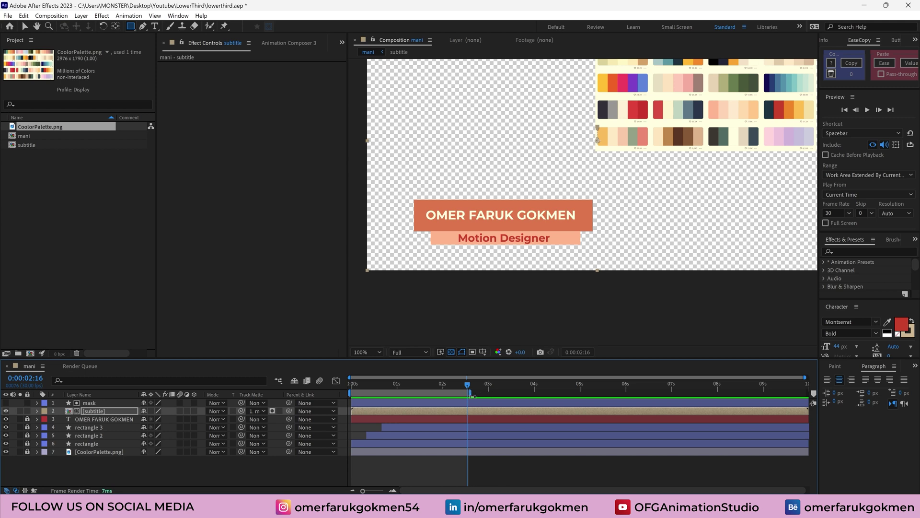
right_click(445, 396)
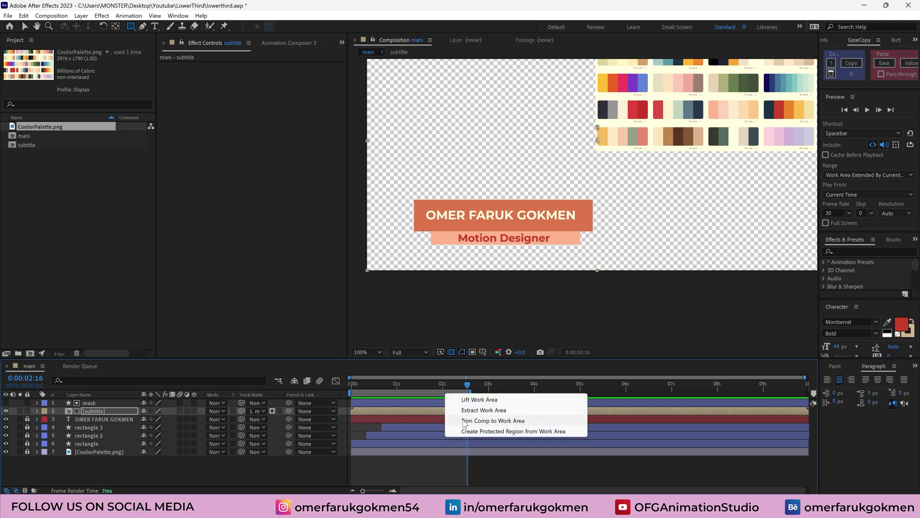
left_click(470, 421)
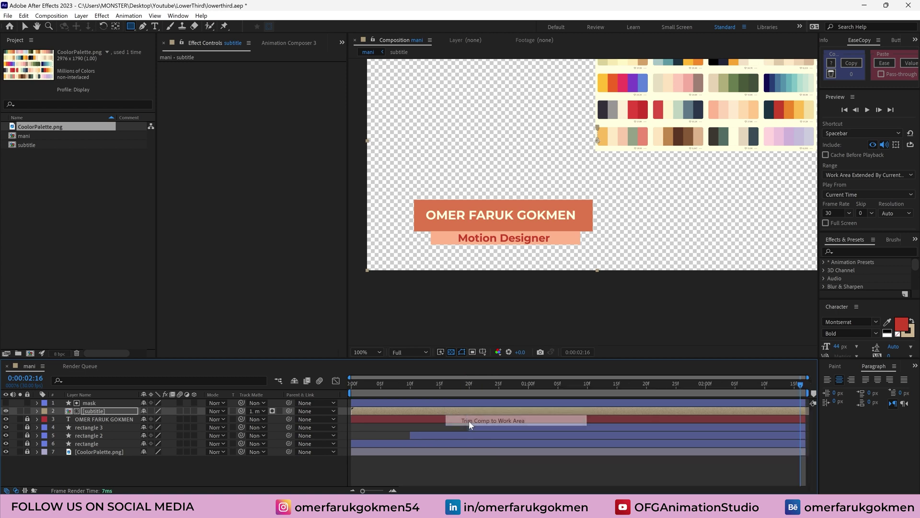
left_click(72, 254)
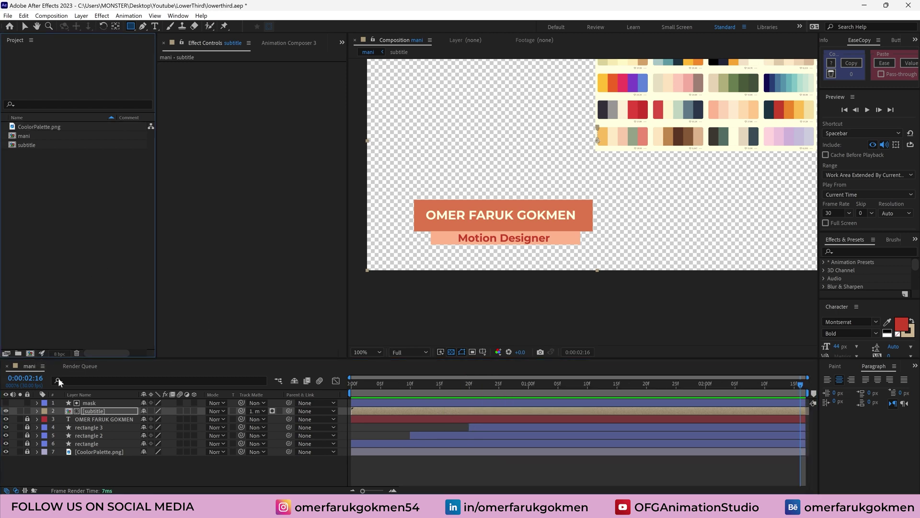
Create a new 1920x1080 composition named Render
left_click(30, 353)
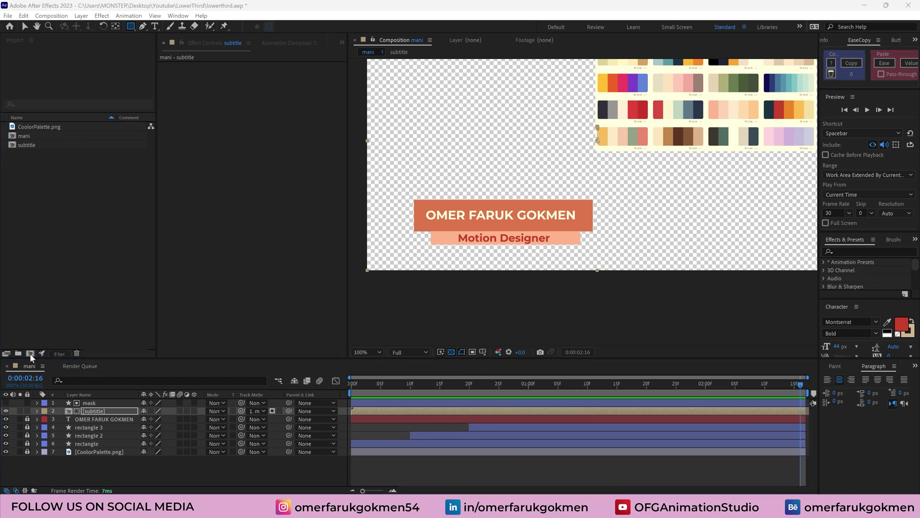
type("Re")
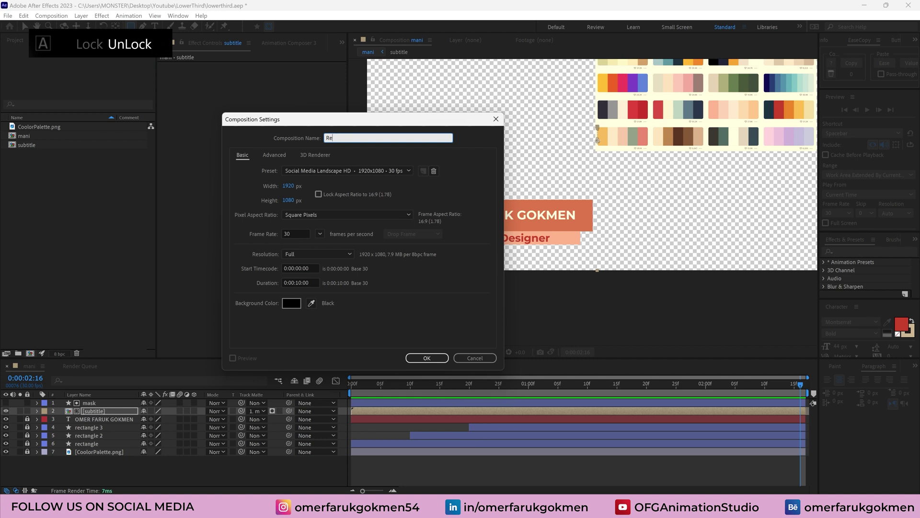
type("dnernder")
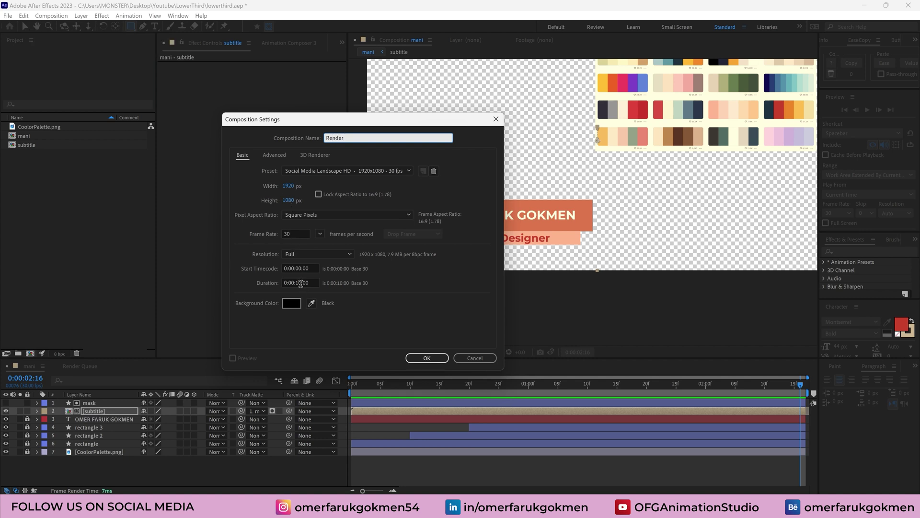
left_click(427, 358)
Nest the mani comp in Render and rename both the layer and project item to main
left_click(24, 137)
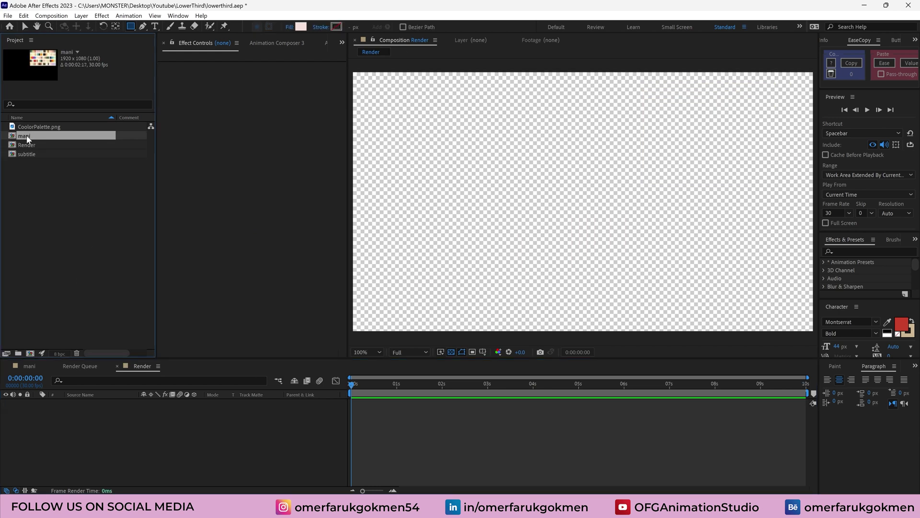
left_click_drag(31, 140, 85, 434)
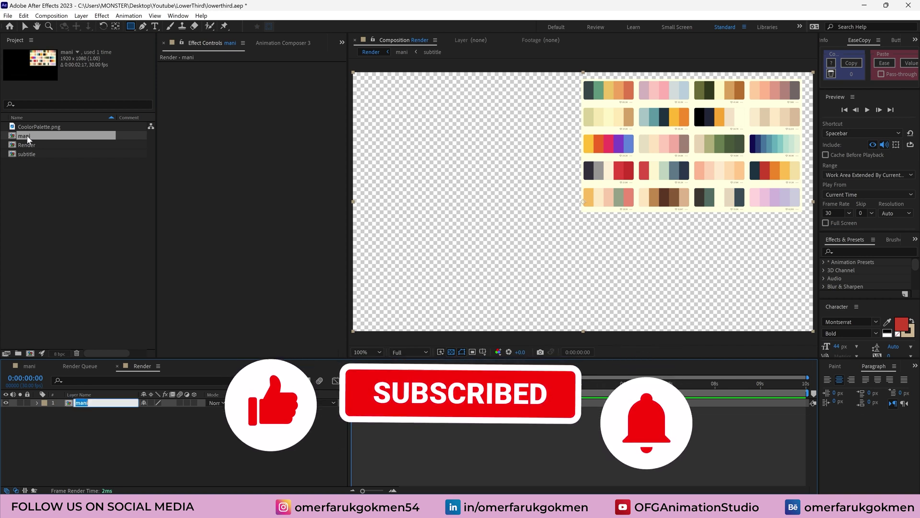
key("Return")
type("main")
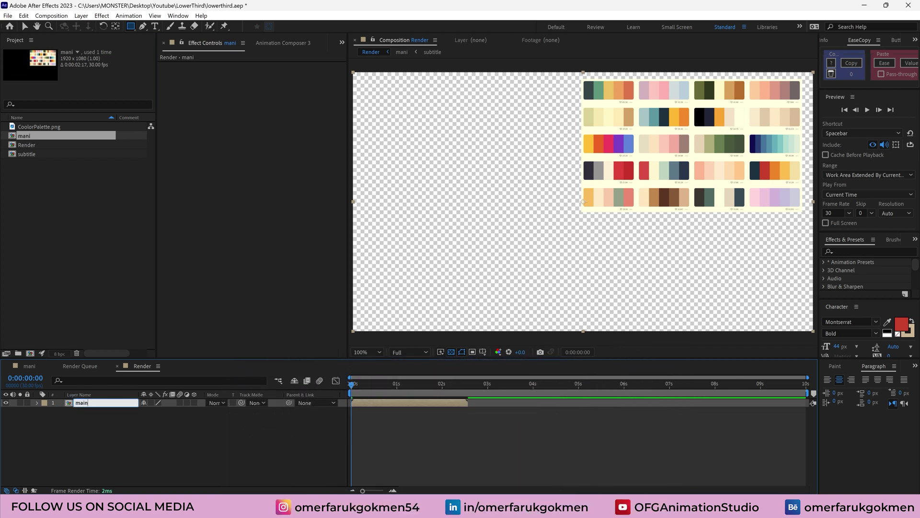
key("Return")
left_click(28, 136)
key("Return")
type("main")
key("Return")
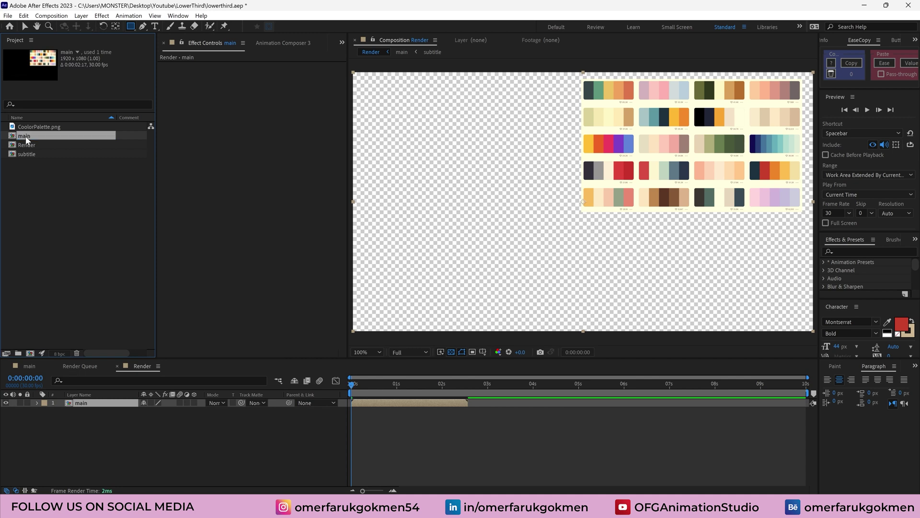
Duplicate the main layer and move the copy to start where the original ends
left_click_drag(380, 384, 441, 379)
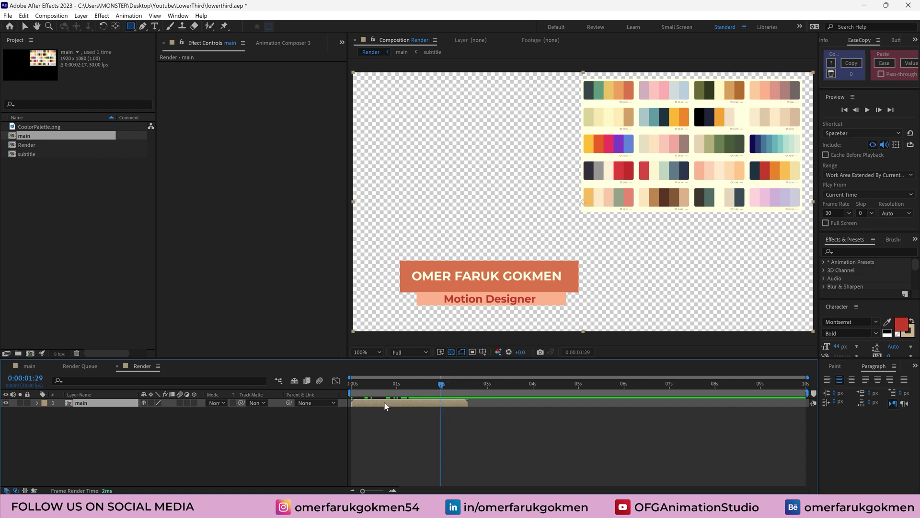
key("ctrl+d")
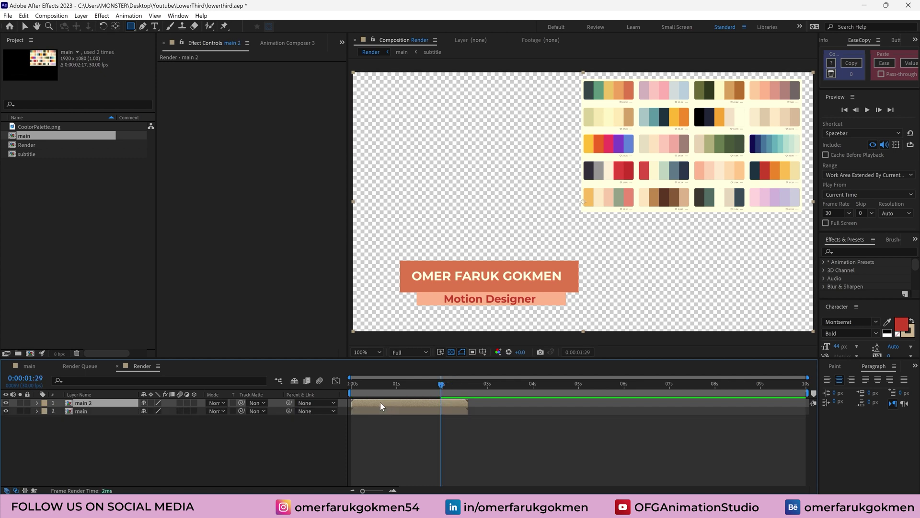
left_click_drag(380, 401, 492, 404)
Time-reverse the main 2 layer so the lower third animates back out
right_click(484, 403)
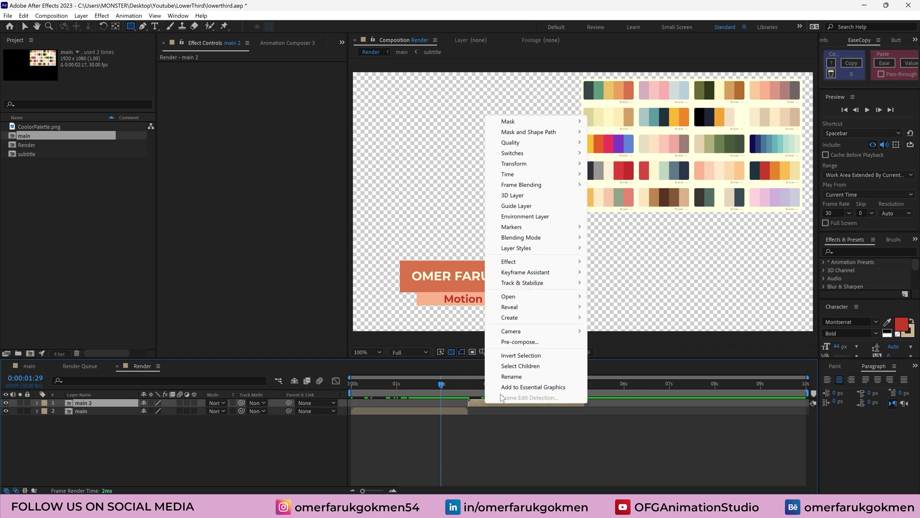
mouse_move(550, 178)
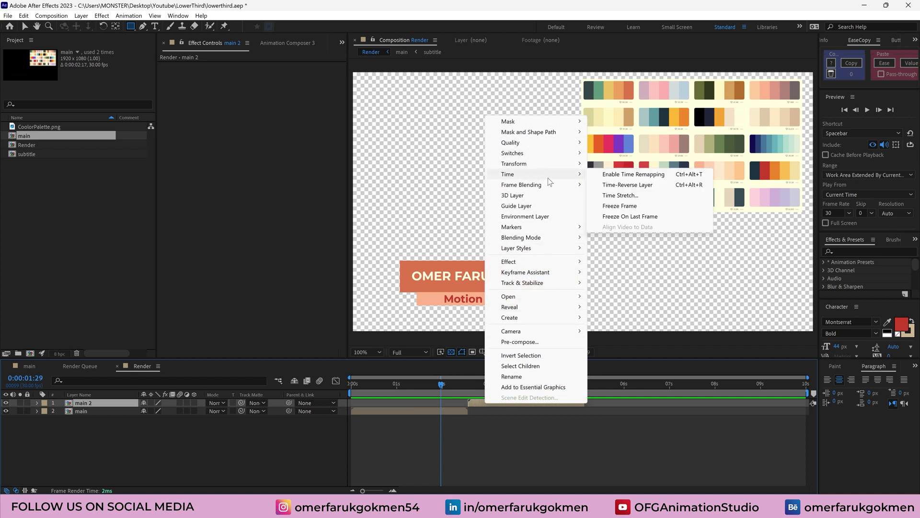
left_click(630, 185)
left_click_drag(436, 384, 568, 384)
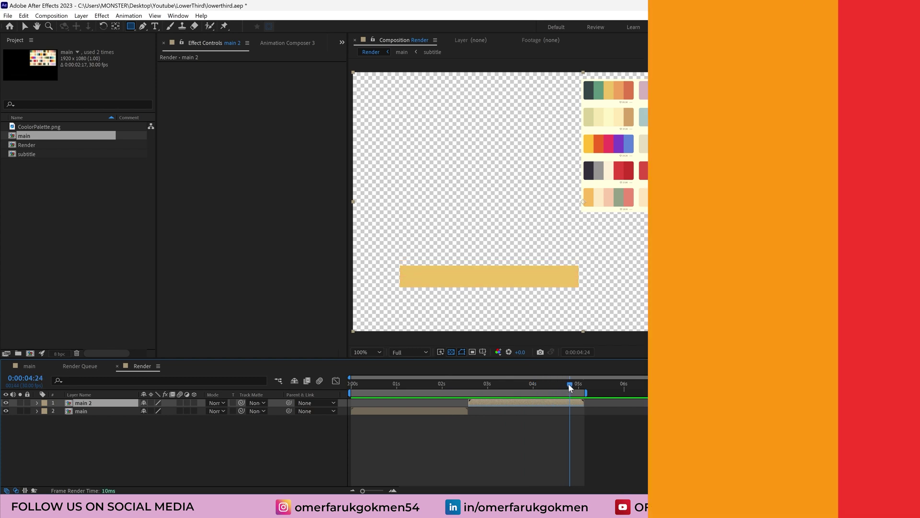